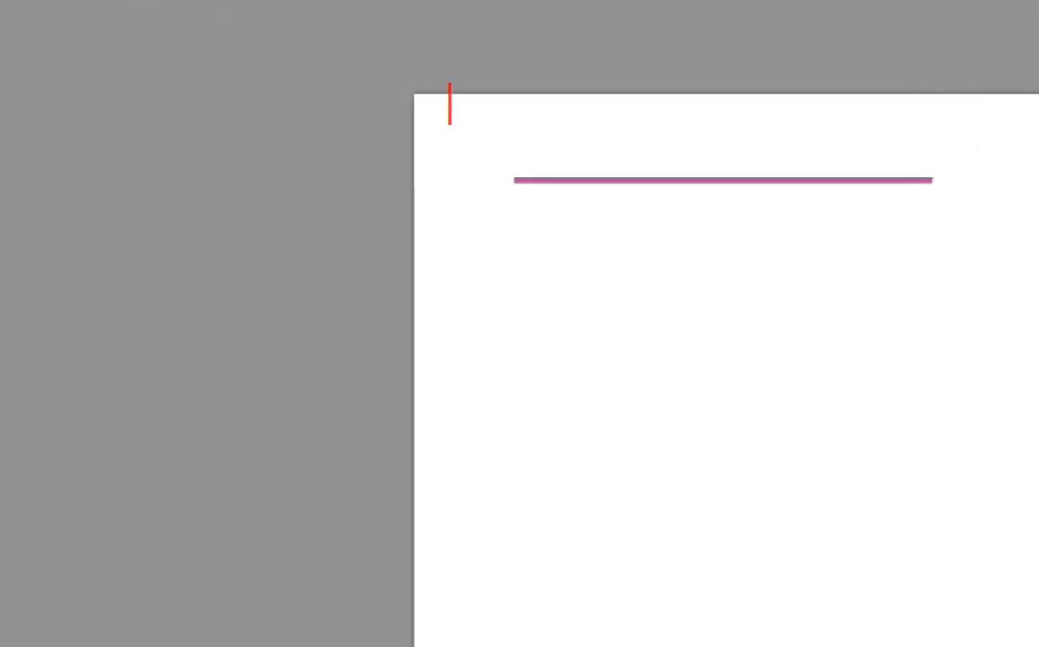
- Drag across the canvas and cancel two stray text entries (ISO, tKS)
left_click(449, 104)
type("ISO")
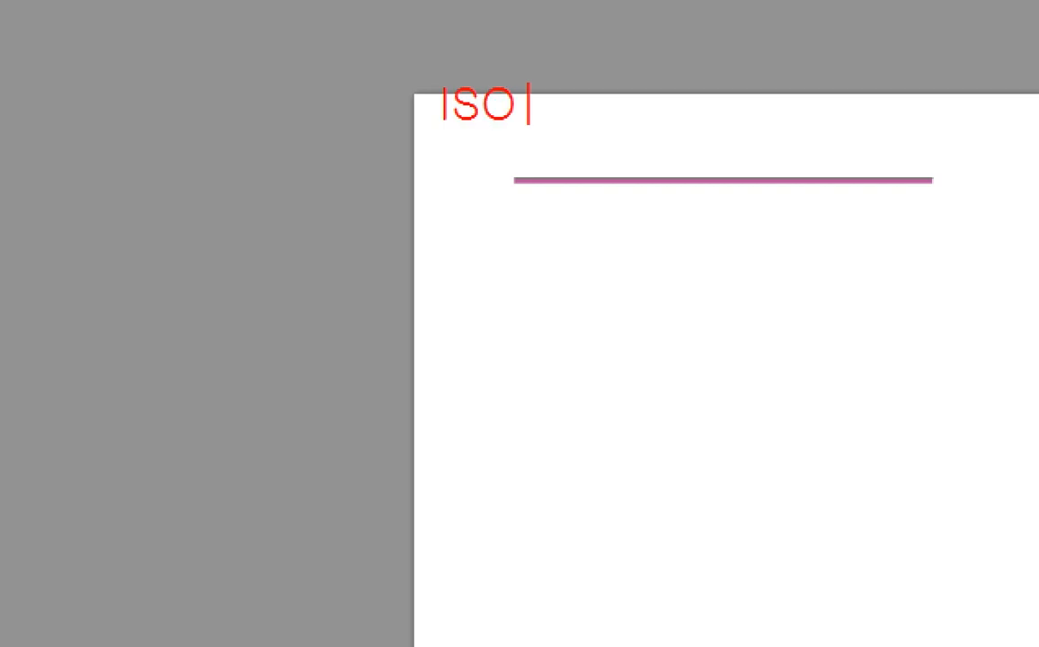
key("Escape")
left_click_drag(433, 66, 527, 146)
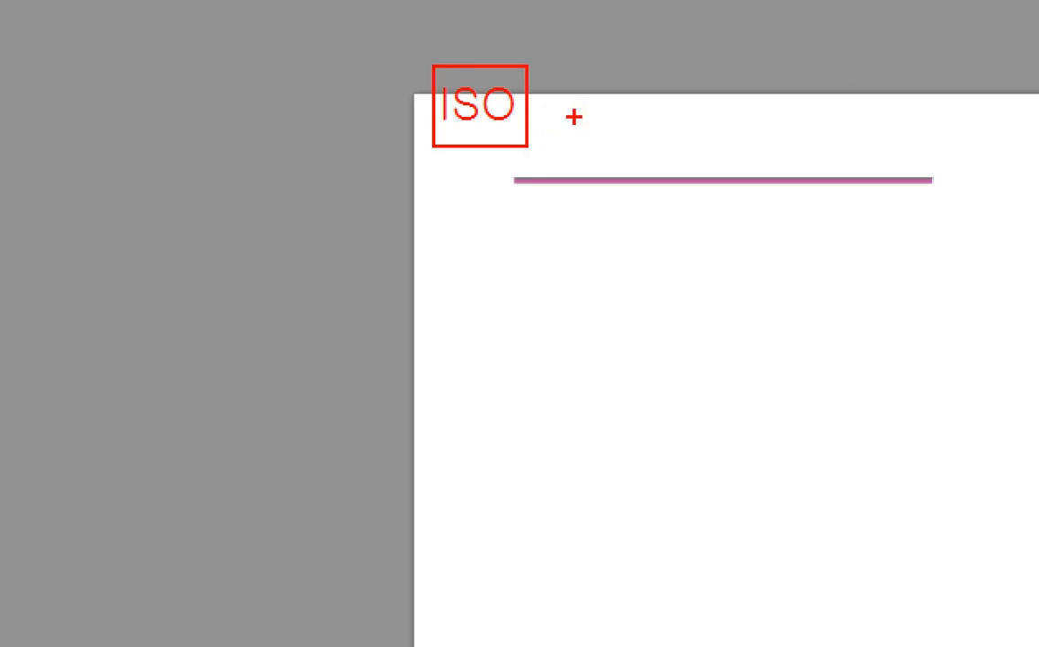
type("t")
type("KS")
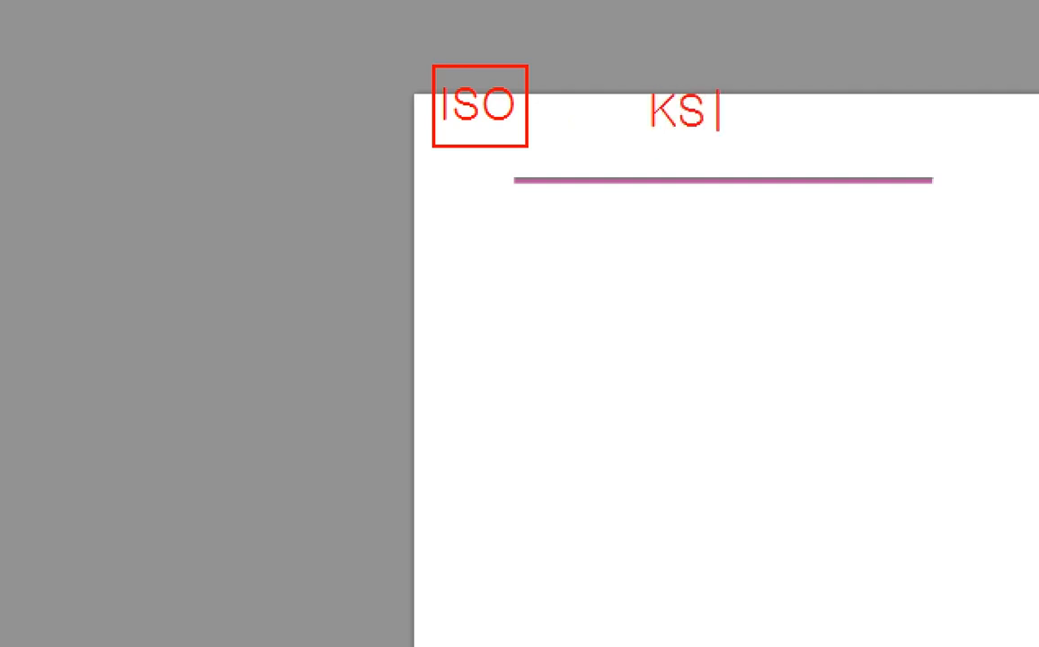
key("Escape")
left_click_drag(633, 71, 728, 140)
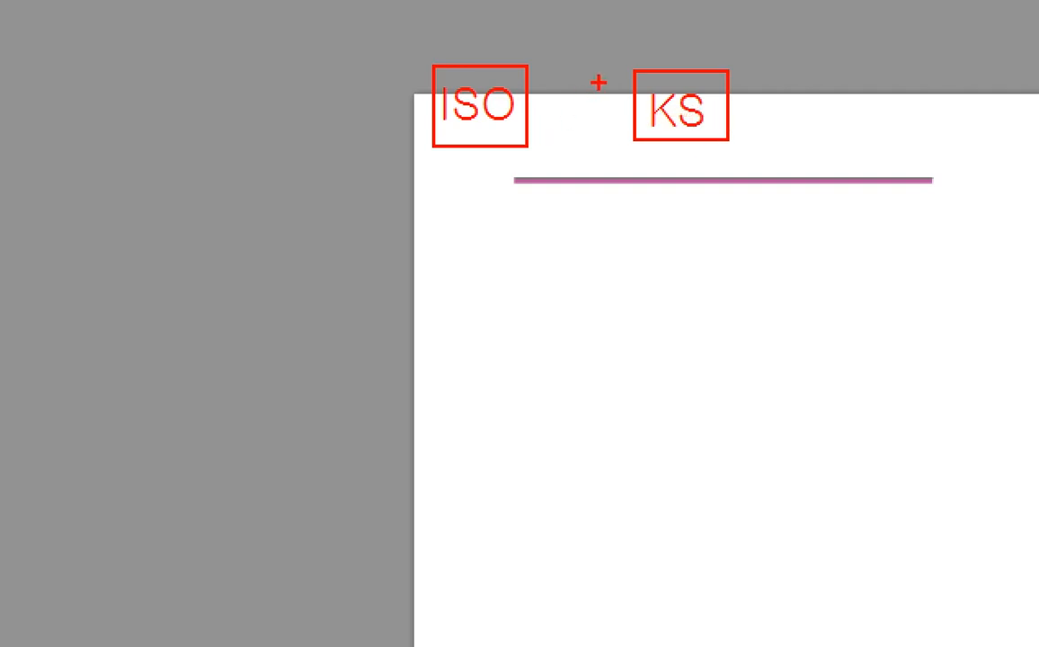
mouse_move(610, 61)
left_mouse_down()
mouse_move(559, 112)
mouse_move(611, 150)
left_mouse_up()
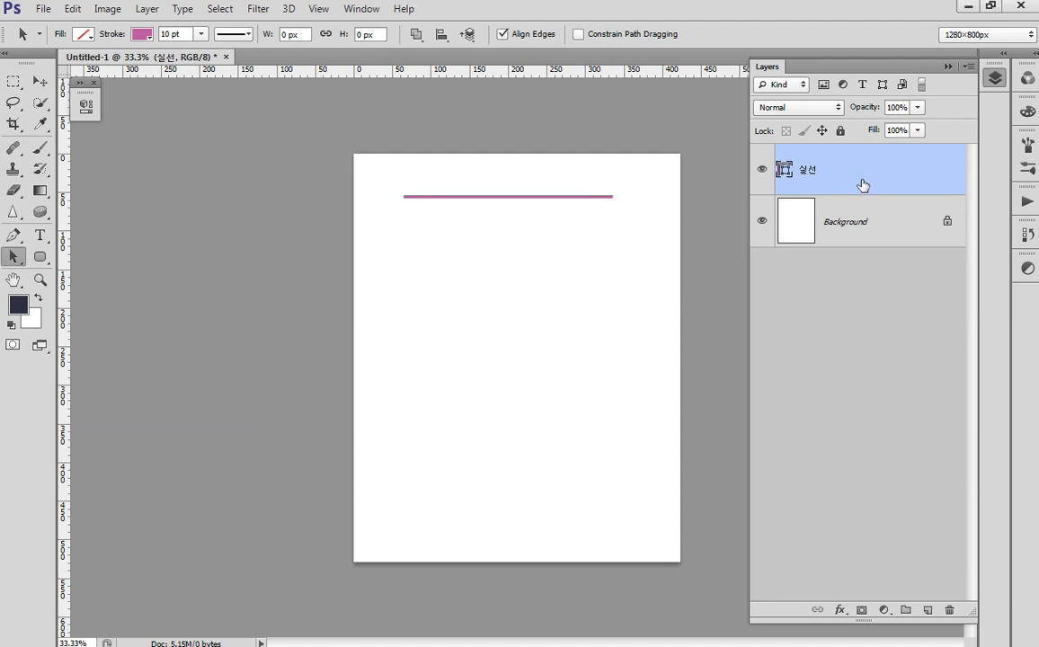
- Duplicate the solid line, move the copy below it, and name the layer 가는실선
key("ctrl+j")
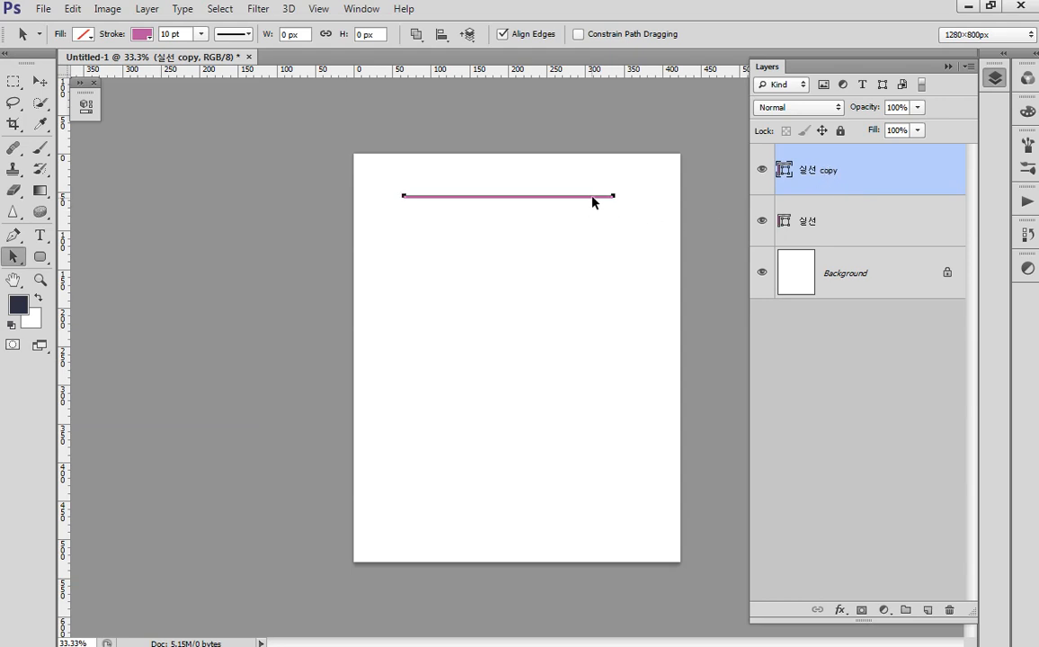
left_click_drag(592, 201, 594, 260)
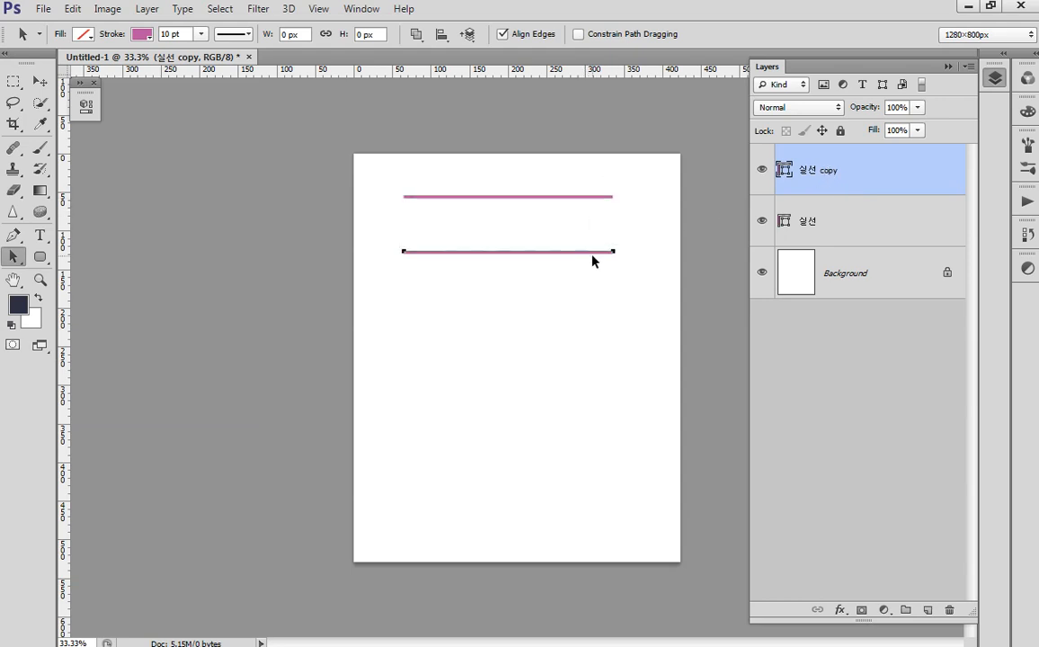
double_click(825, 170)
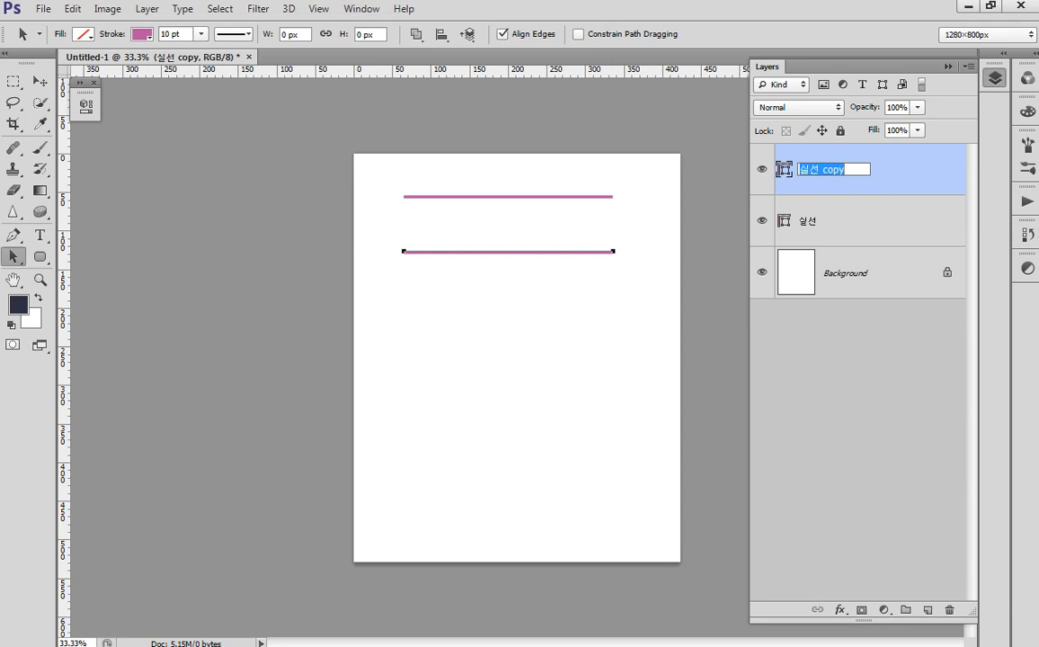
type("가는실선")
- Set the copied line's stroke width to 5 pt
left_click(171, 34)
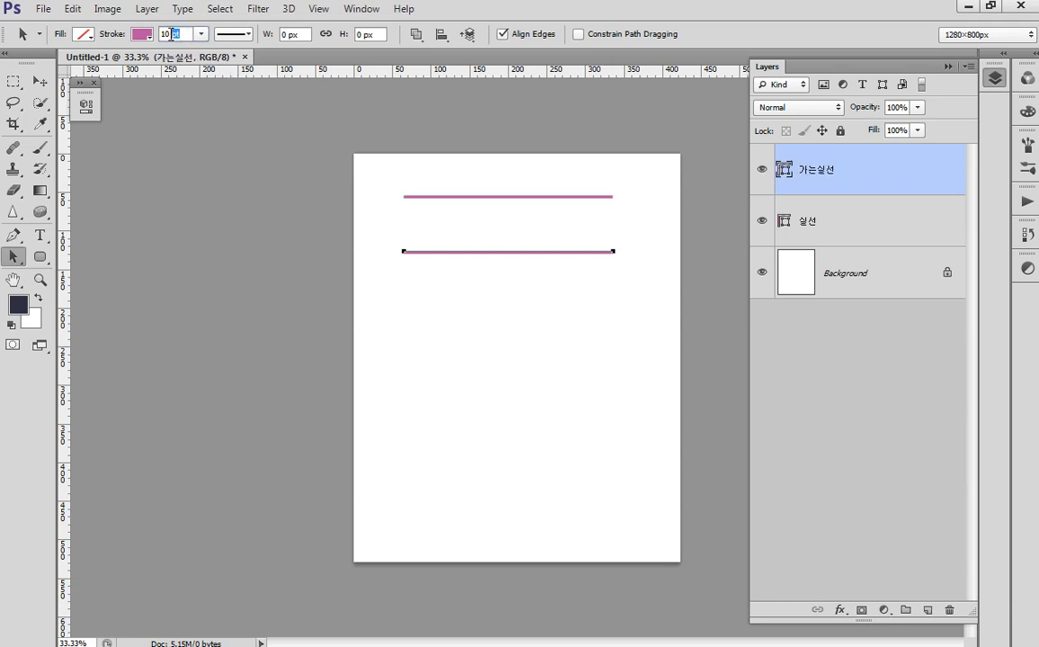
left_click_drag(171, 34, 38, 45)
type("5")
key("Return")
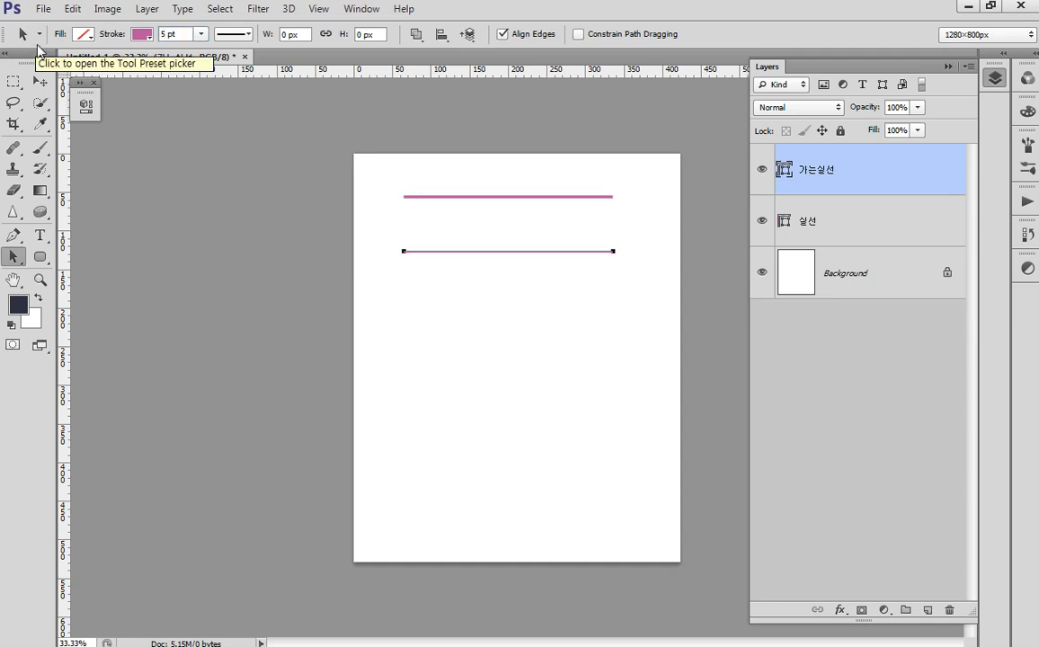
left_click(608, 367, "ctrl")
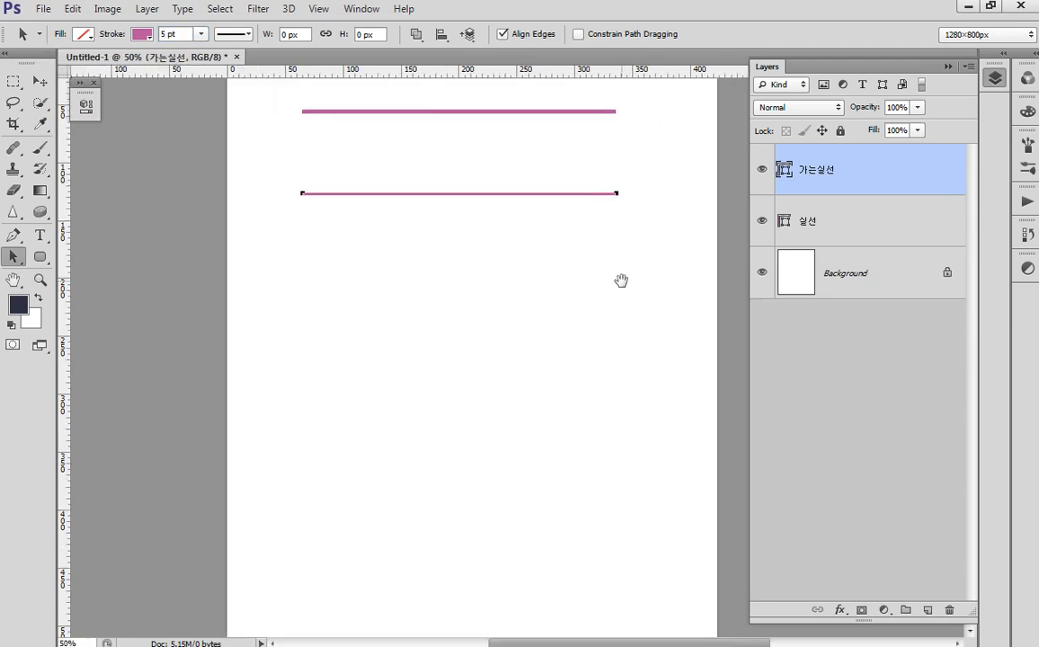
- Rename the original 10 pt line's layer to 굵은실선, then extend it to 굵은실선_외형
left_click(819, 355)
double_click(808, 223)
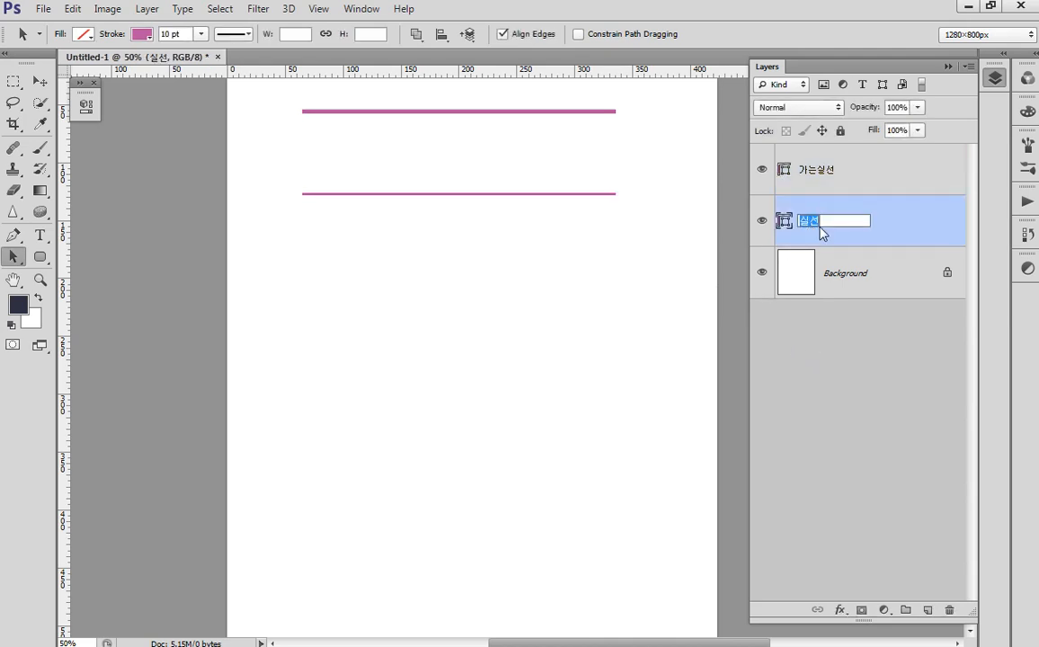
type("굴")
type("은")
key("Return")
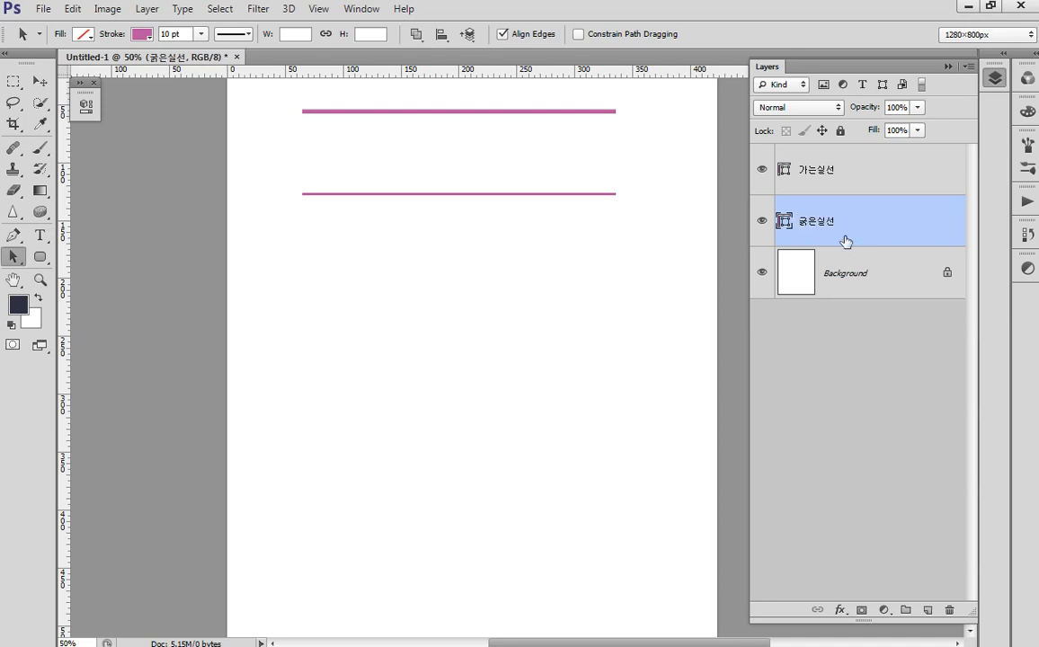
left_click_drag(614, 309, 628, 322)
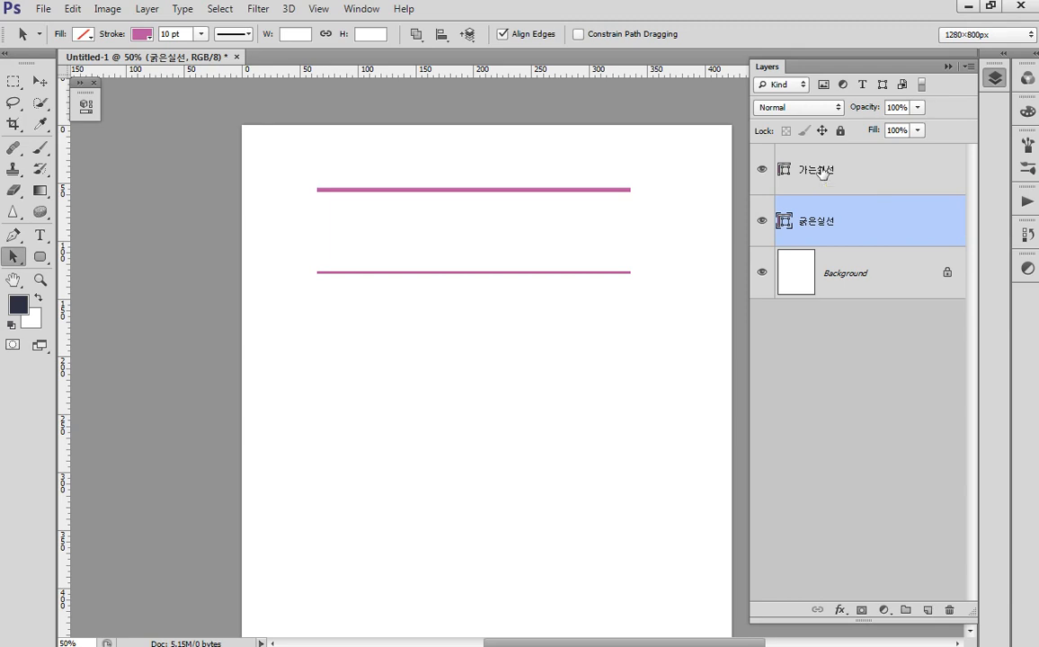
double_click(839, 221)
left_click(841, 221)
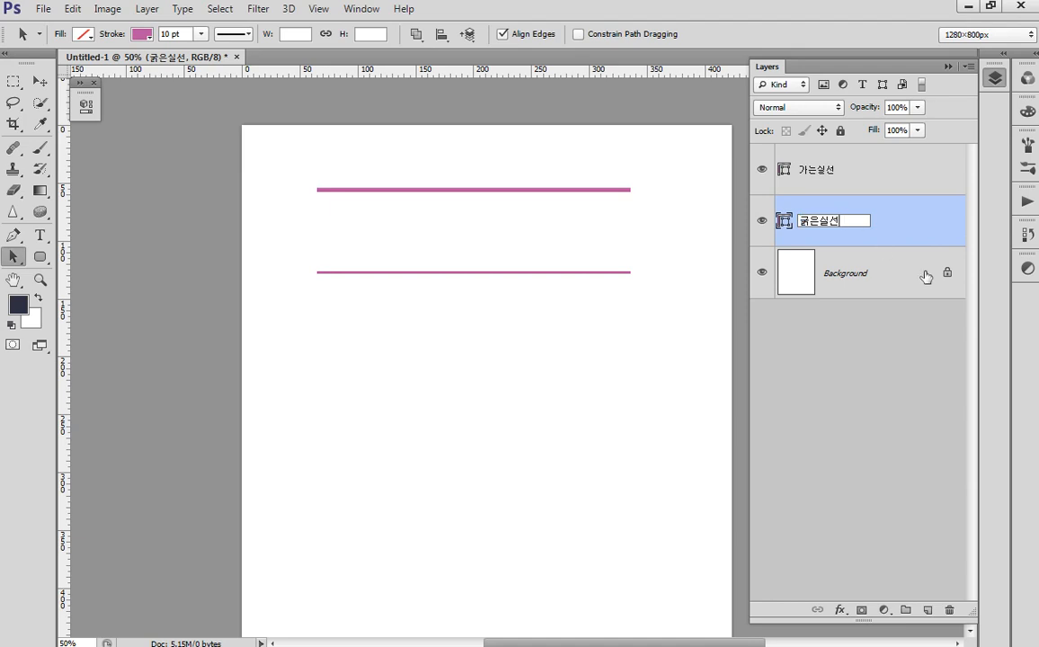
type("_외형")
key("Return")
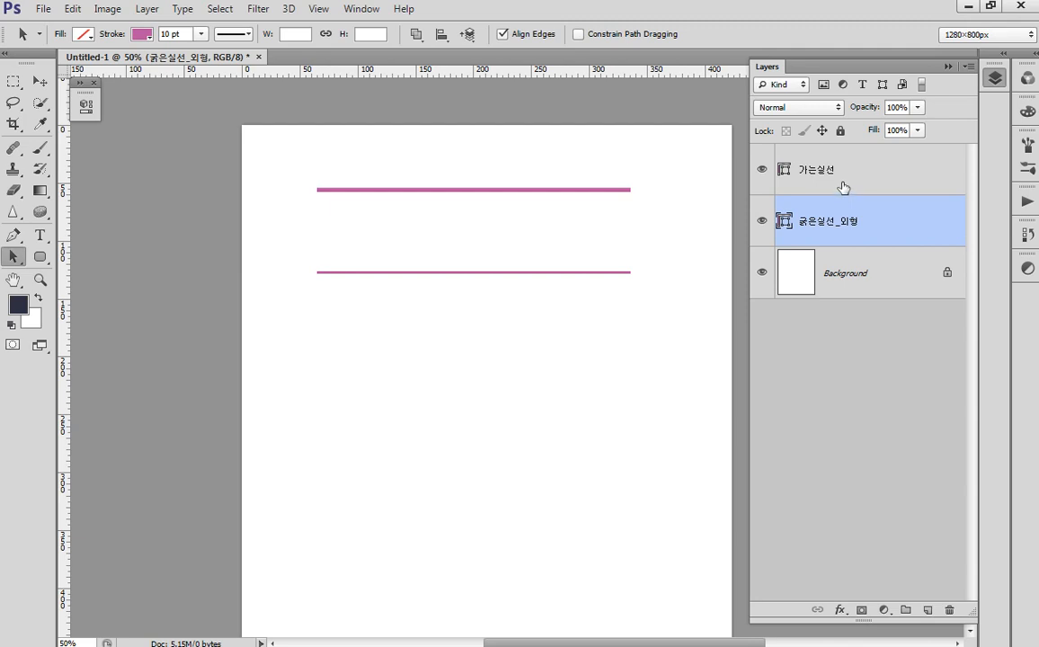
- Append _치수.지시 to the thin line's layer name and duplicate that layer
double_click(828, 169)
left_click(846, 169)
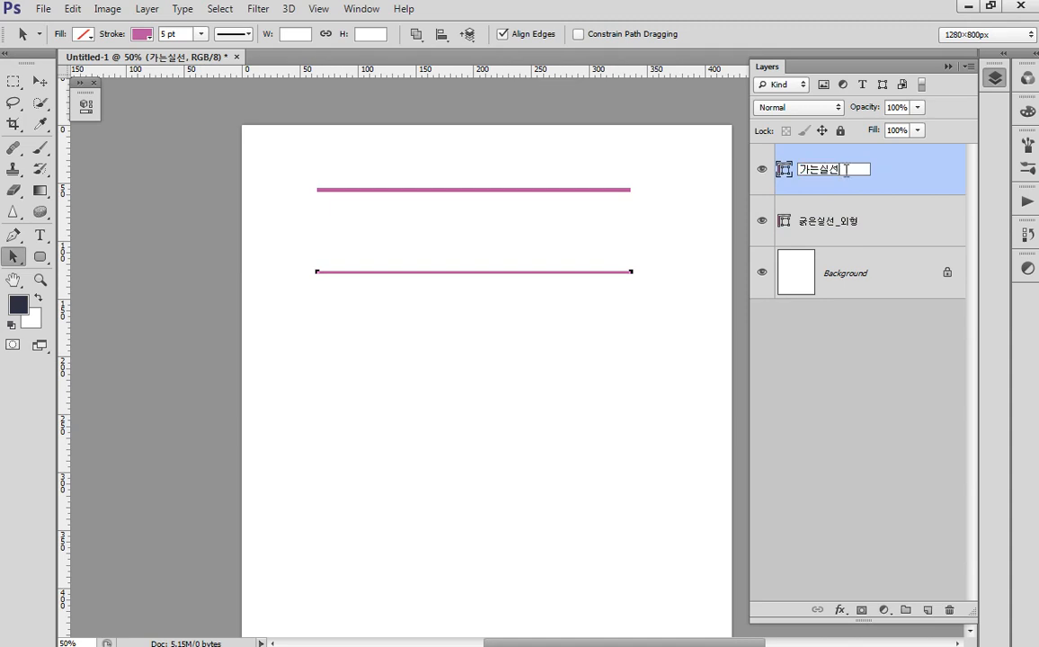
type("_")
type("치수")
type(".지시")
key("Return")
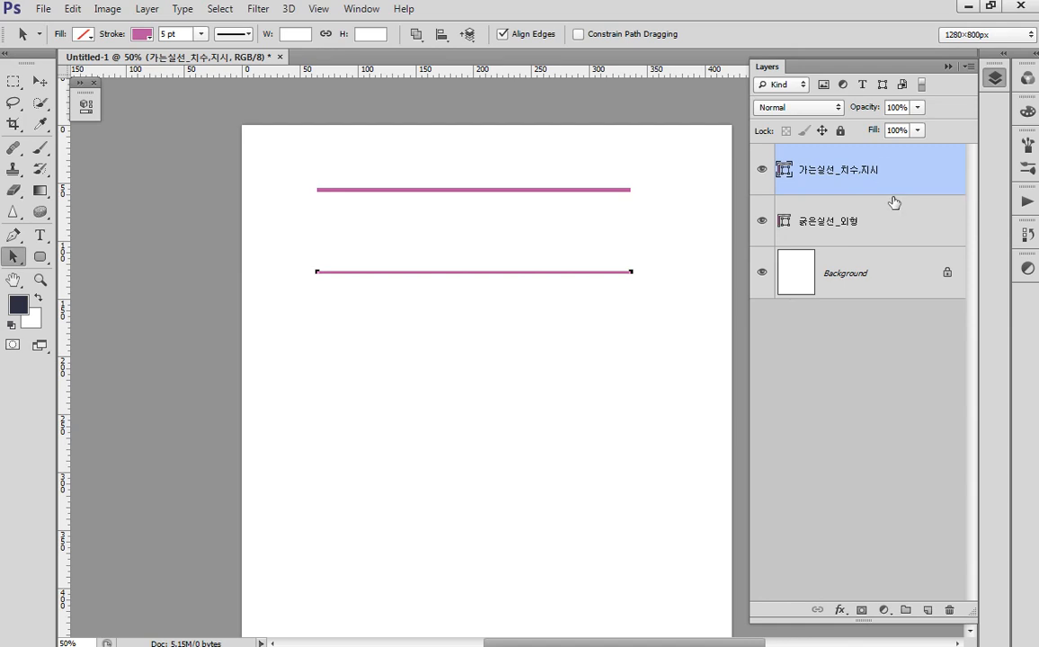
key("ctrl+j")
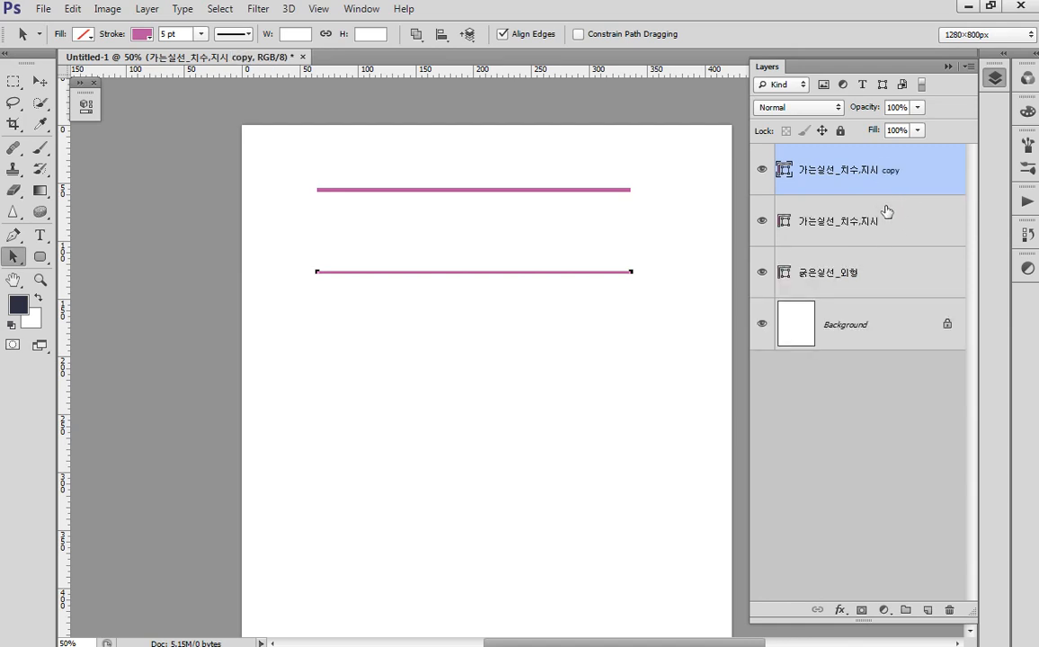
- Rename the copied layer 파선_숨은선 and move its line further down the page
double_click(841, 172)
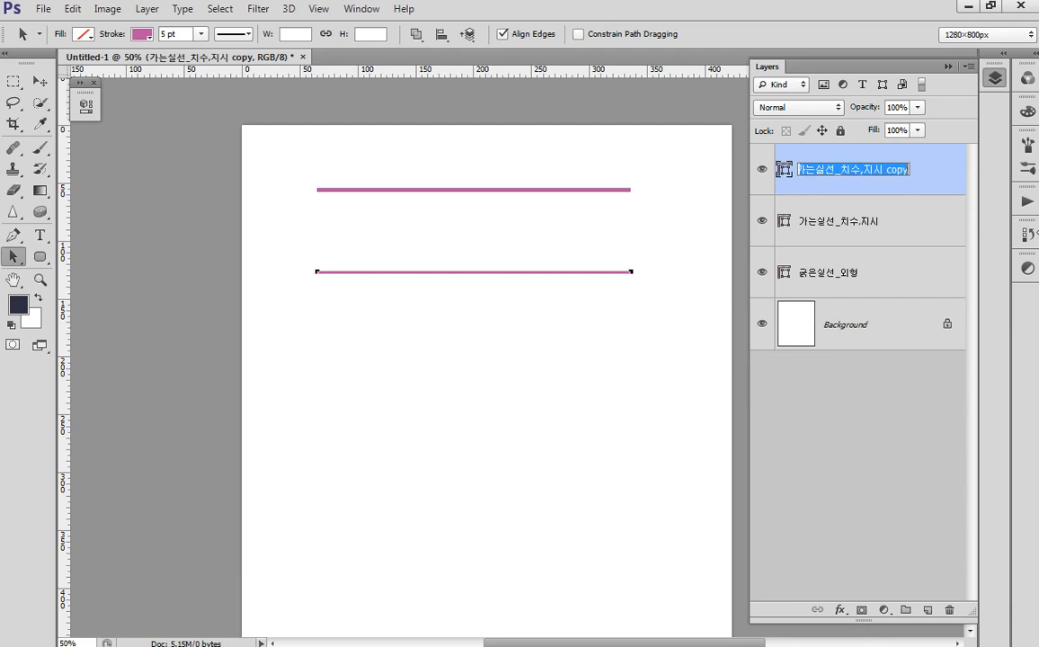
type("파선")
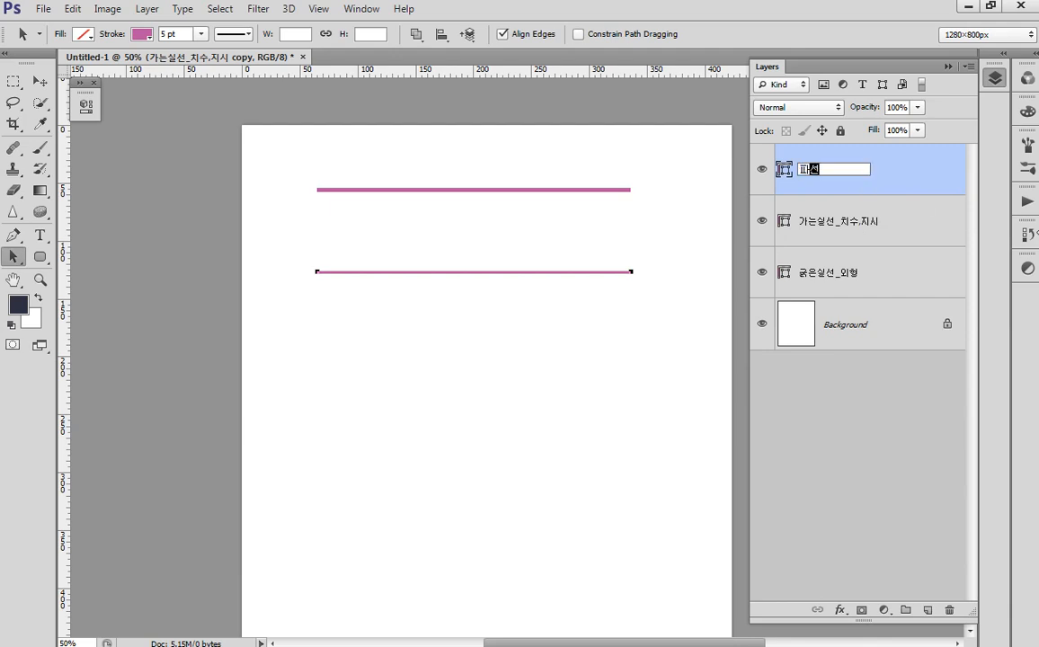
type("_ㅅ")
type("숨은선")
left_click(547, 302)
left_click_drag(558, 277, 569, 359)
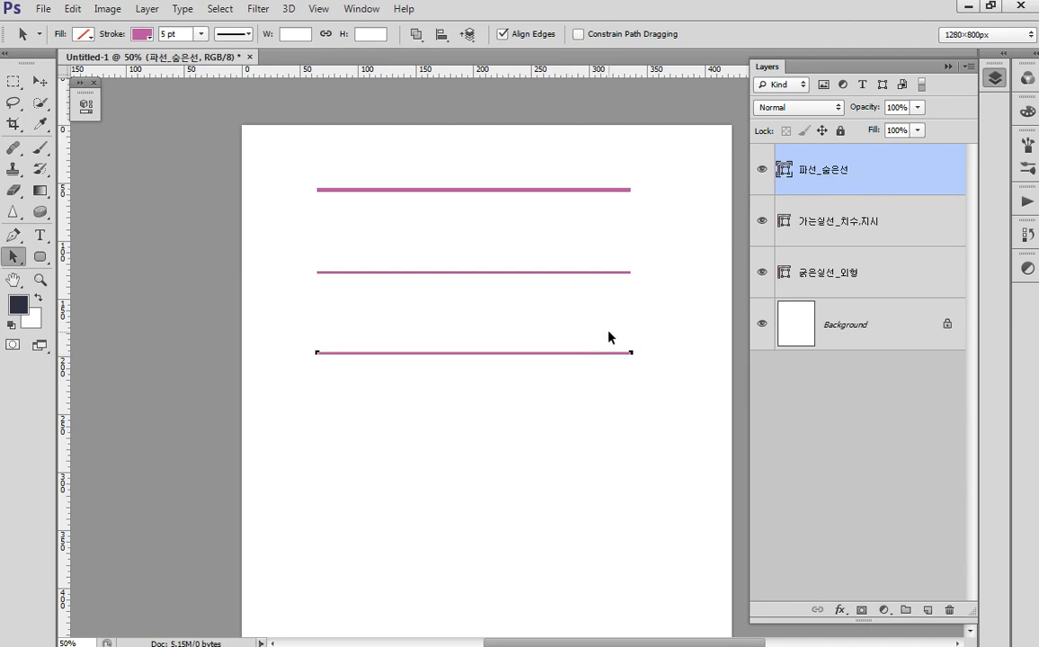
- Bring up the Stroke dialog via More Options and move it aside
left_click(221, 35)
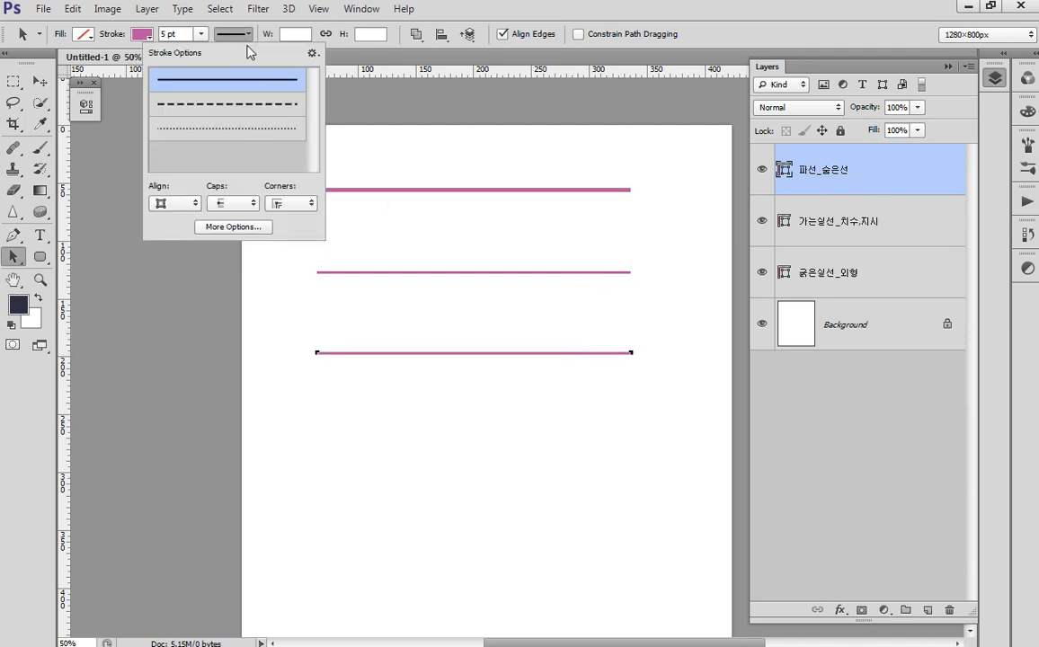
key("ctrl+1")
left_click(231, 227)
left_click_drag(156, 206, 320, 258)
key("Escape")
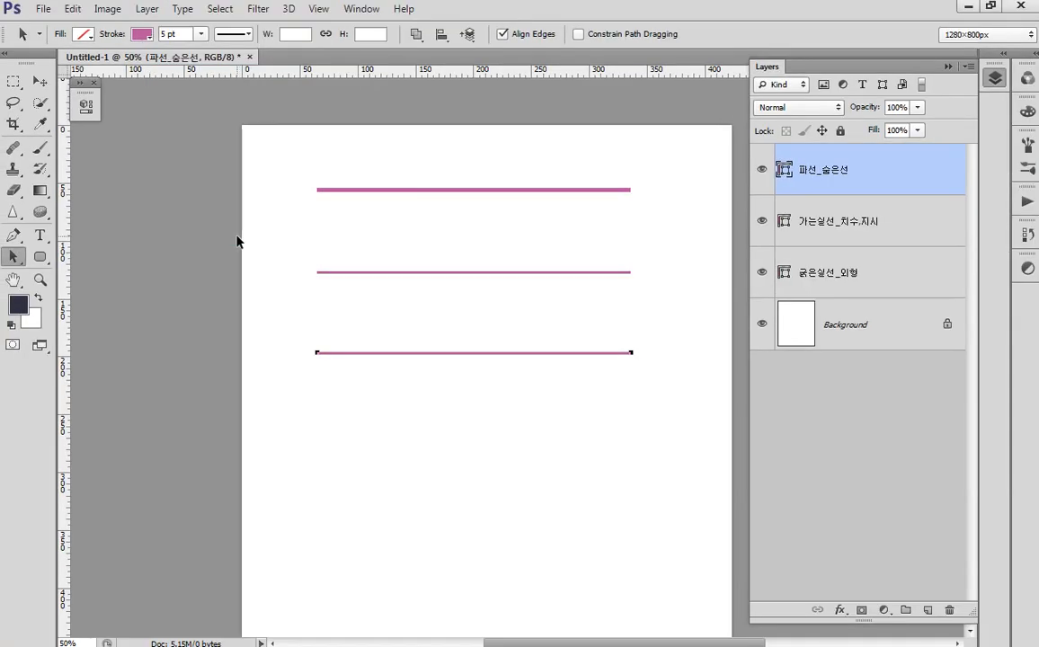
left_click(232, 35)
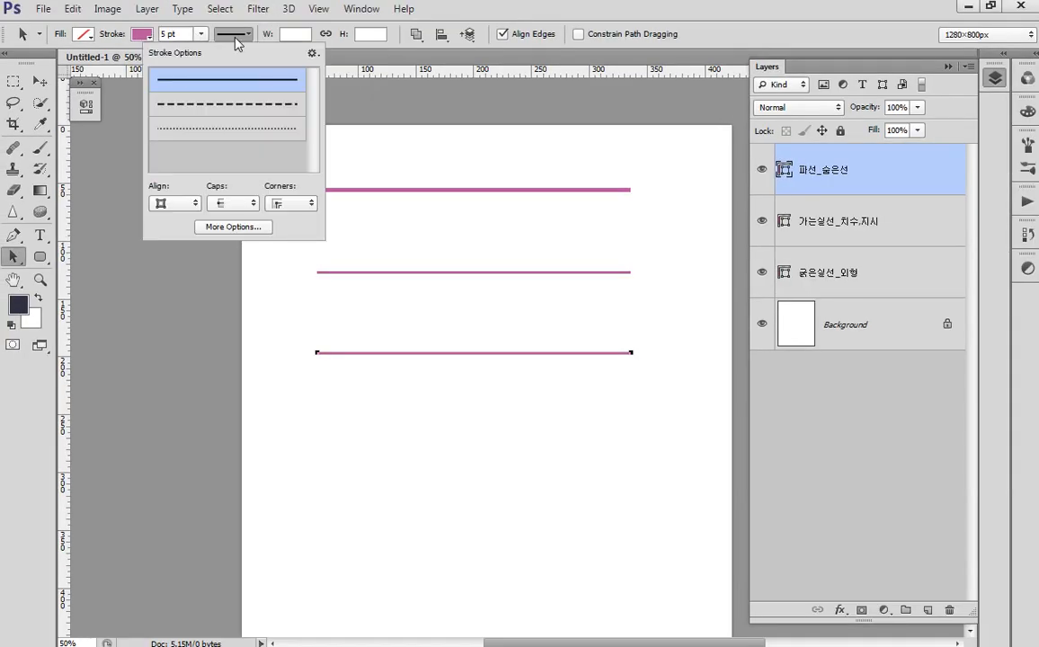
left_click(254, 222)
mouse_move(493, 154)
left_mouse_down()
mouse_move(832, 353)
mouse_move(812, 326)
left_mouse_up()
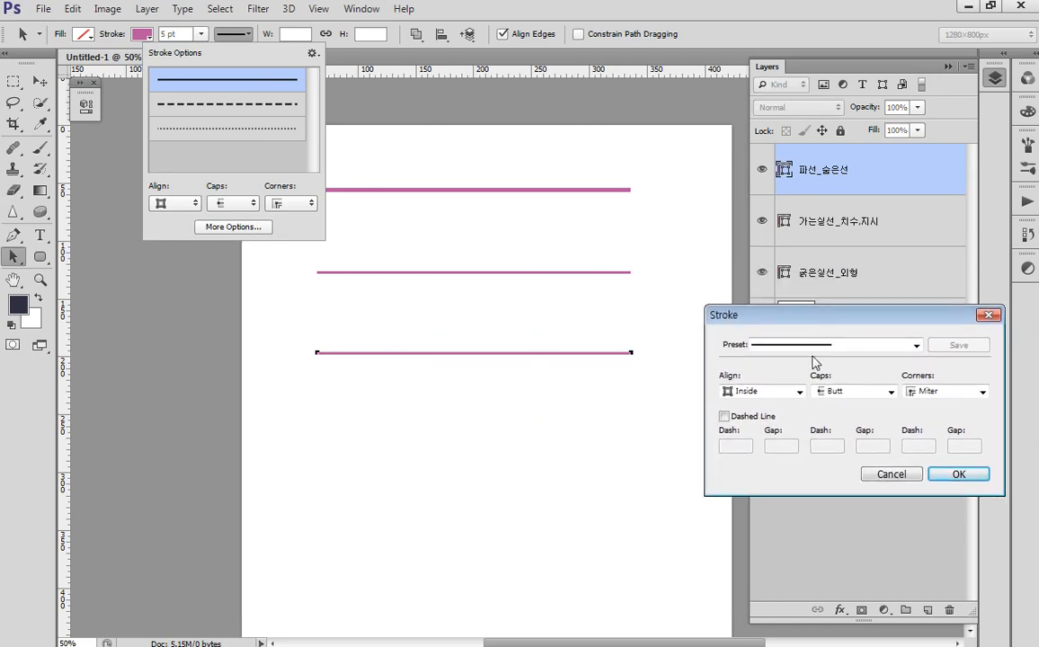
- Turn on Dashed Line and enter dash 5 and gap 5 for the third line
left_click(723, 417)
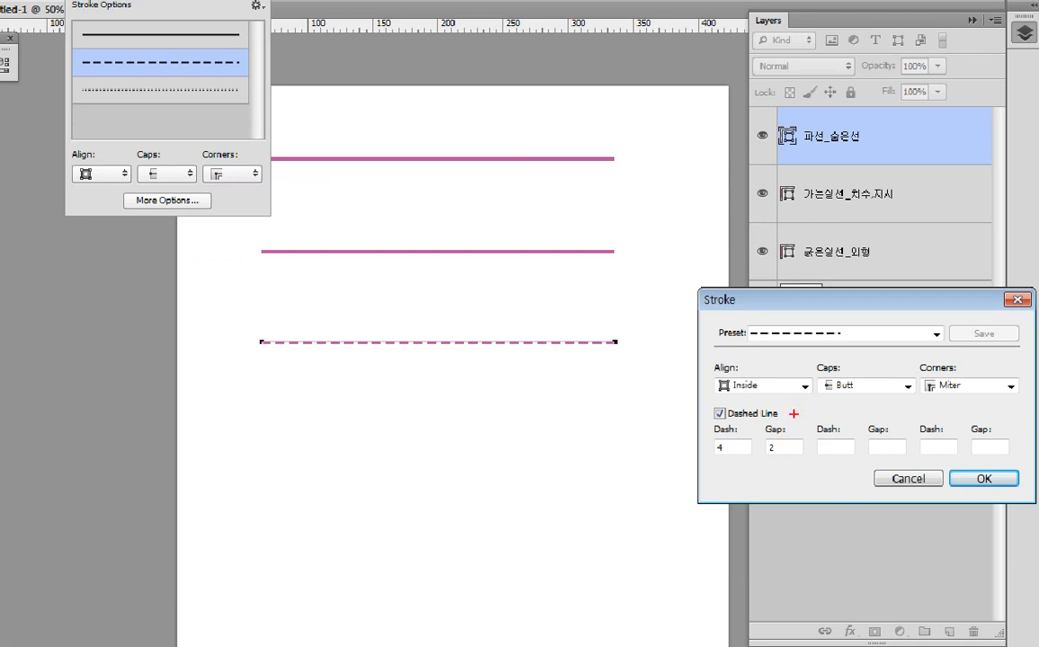
left_click_drag(709, 420, 748, 462)
left_click_drag(758, 420, 800, 458)
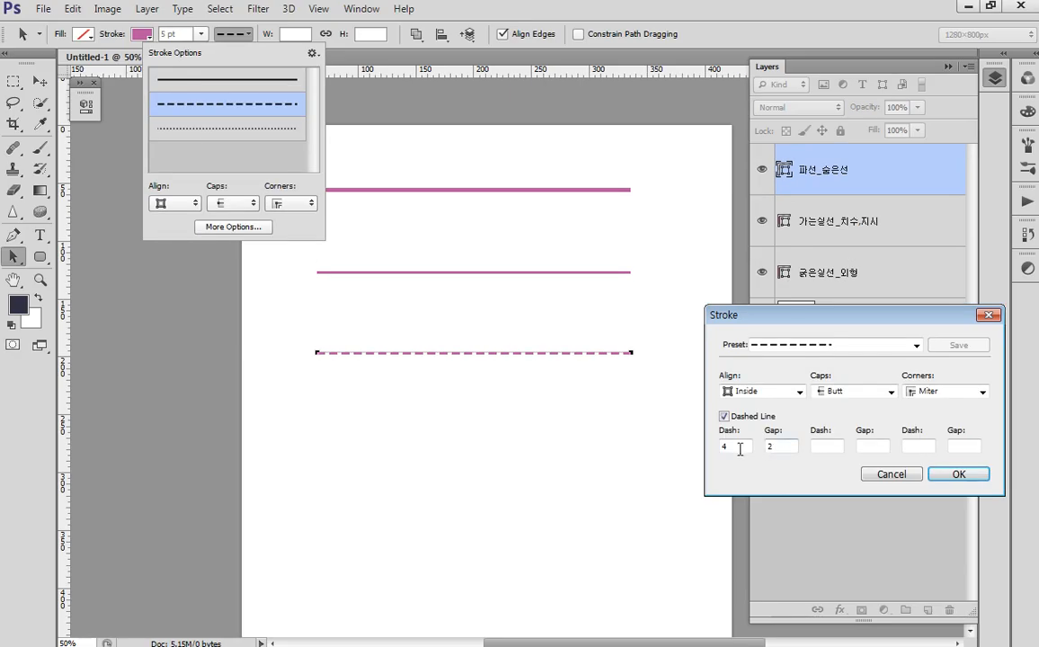
type("5")
key("Tab")
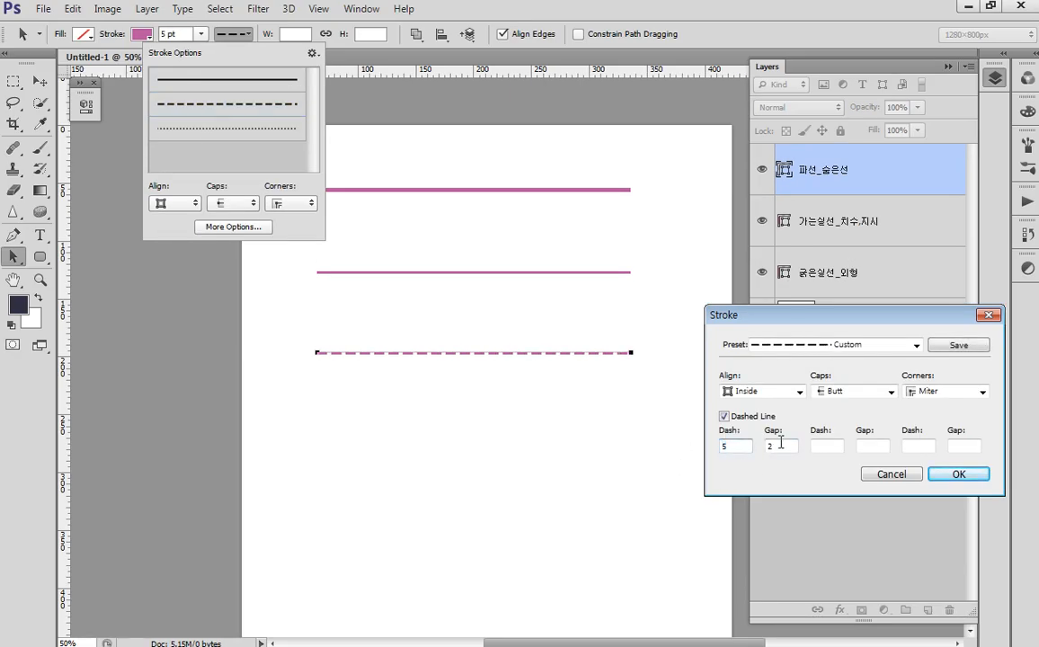
type("5")
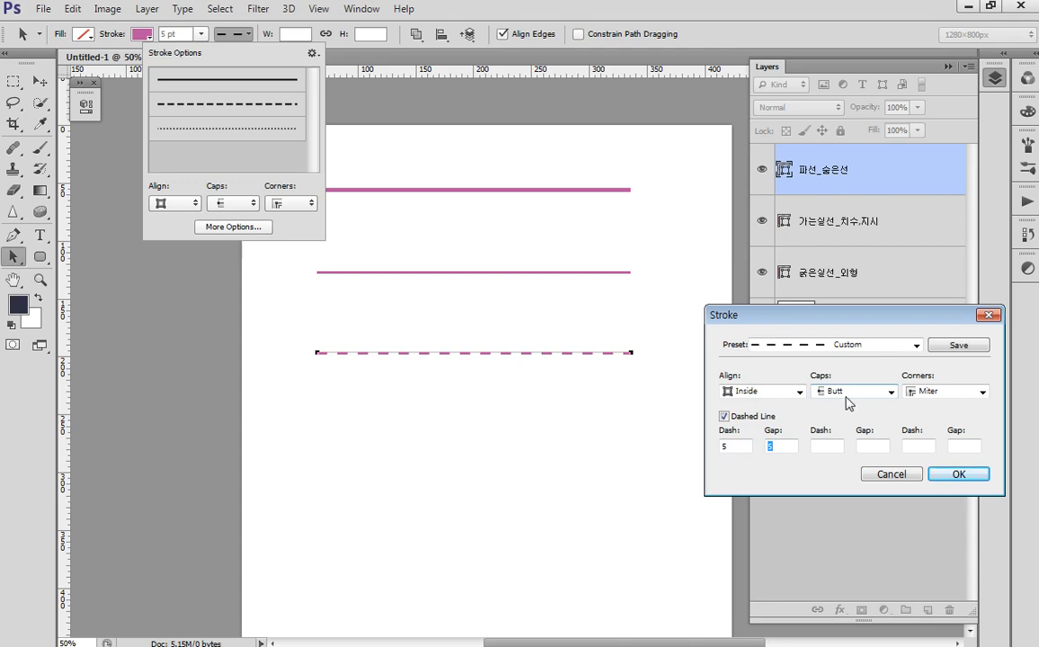
- Apply the 5/5 dashed stroke, duplicate the line, and move the copy lower
left_click(958, 473)
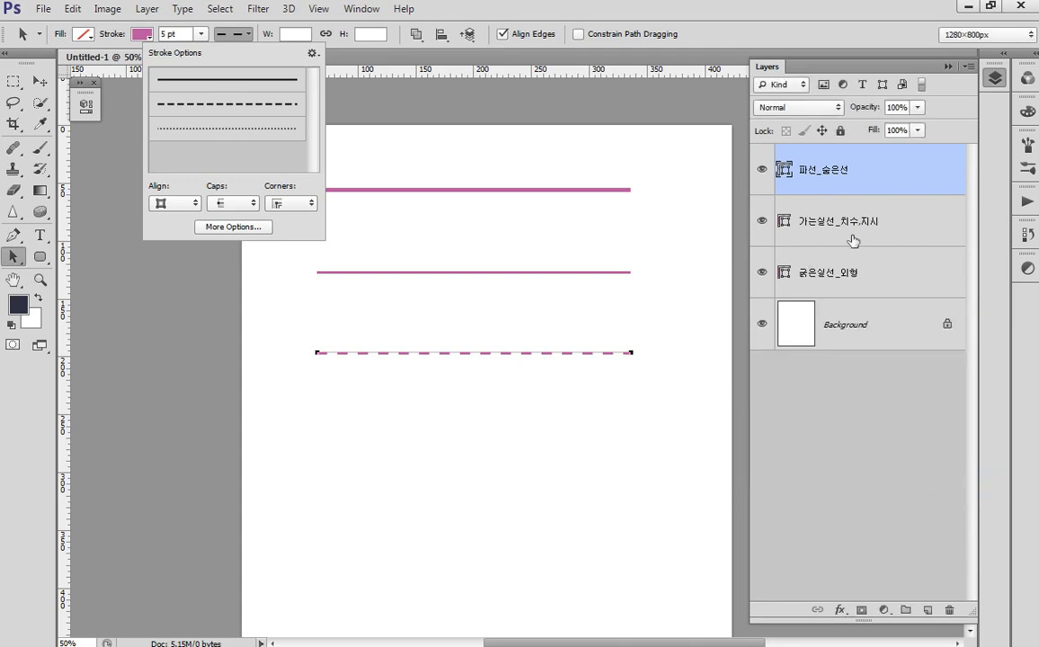
key("ctrl+j")
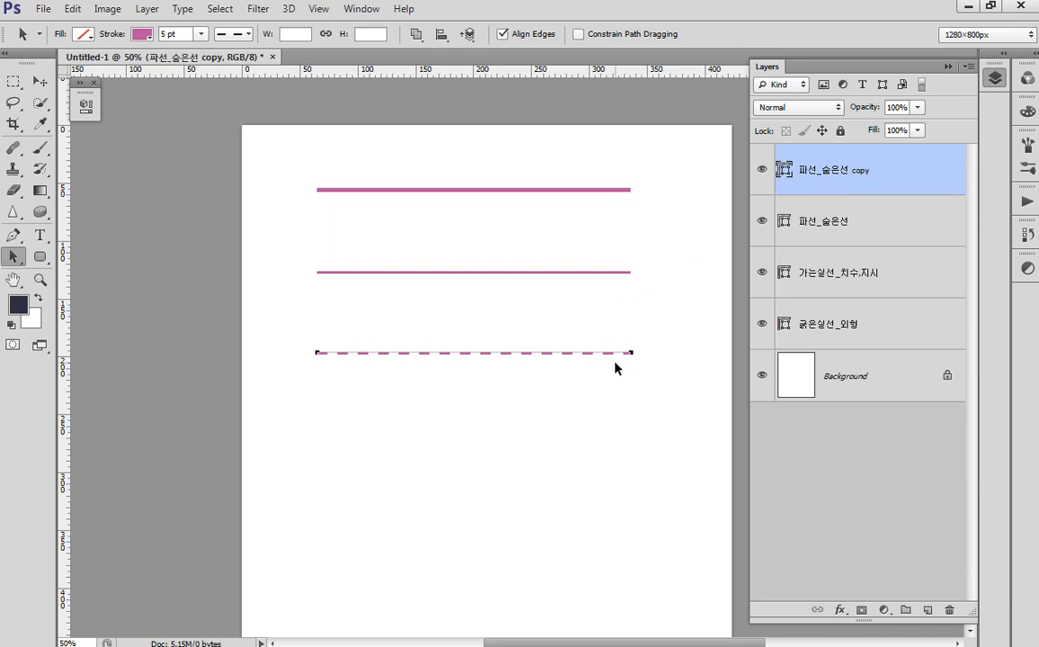
left_click_drag(612, 354, 595, 435)
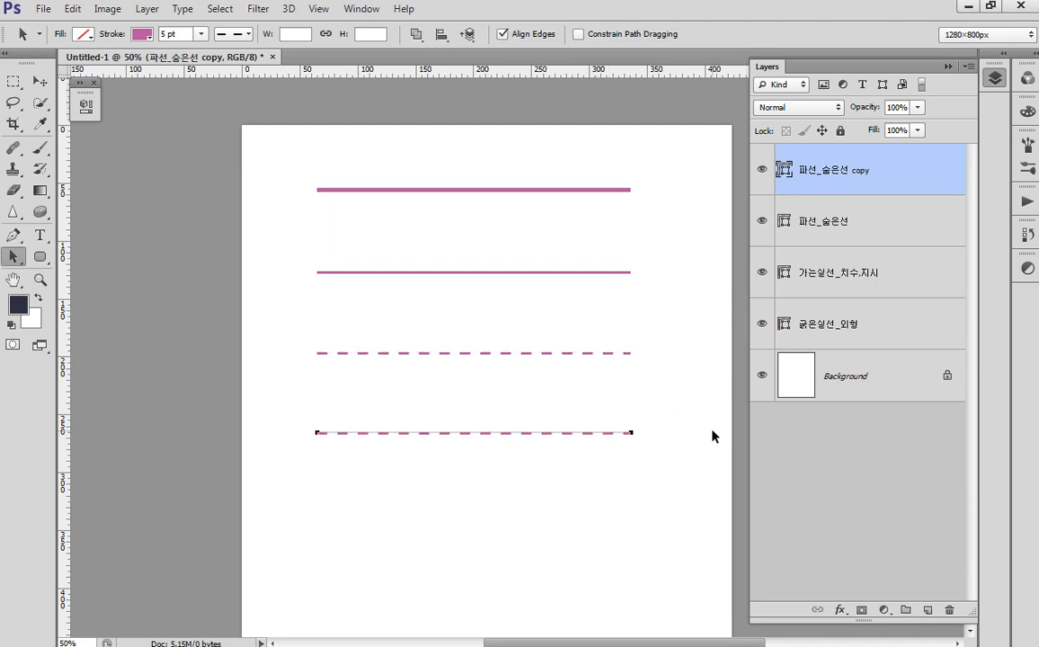
- Name the copied layer 1점쇄선_중심선
double_click(834, 169)
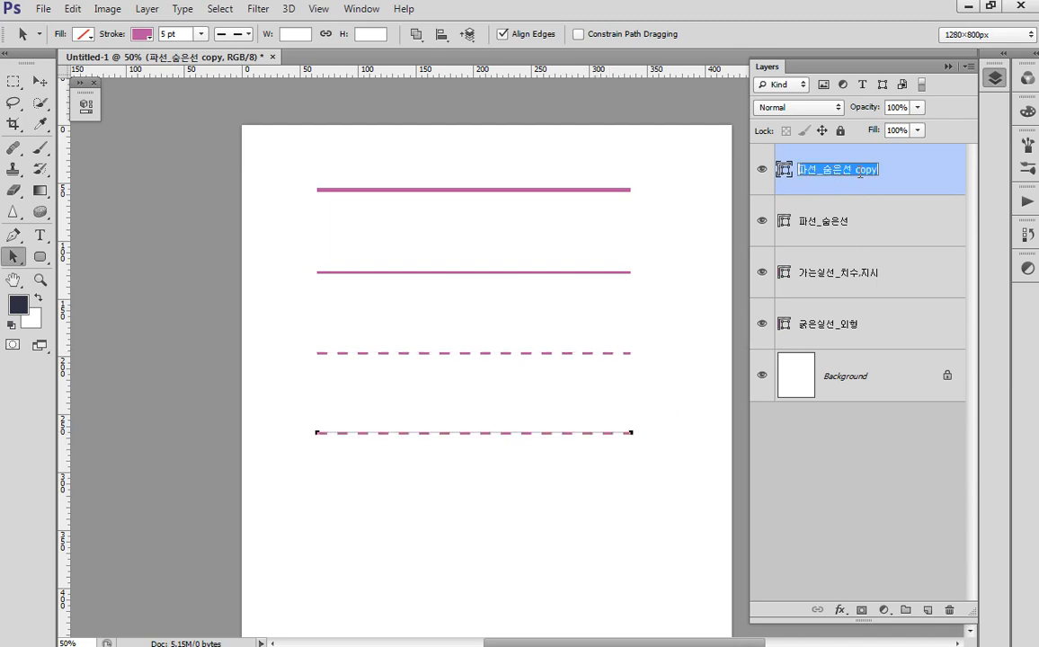
type("1저")
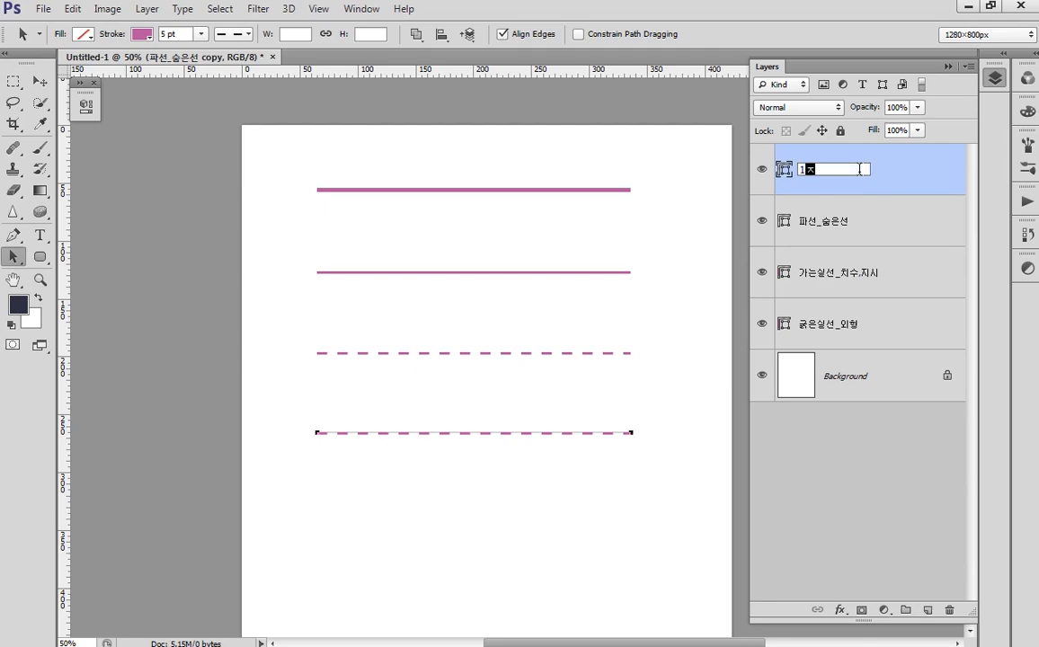
type("점쇄선")
key("Return")
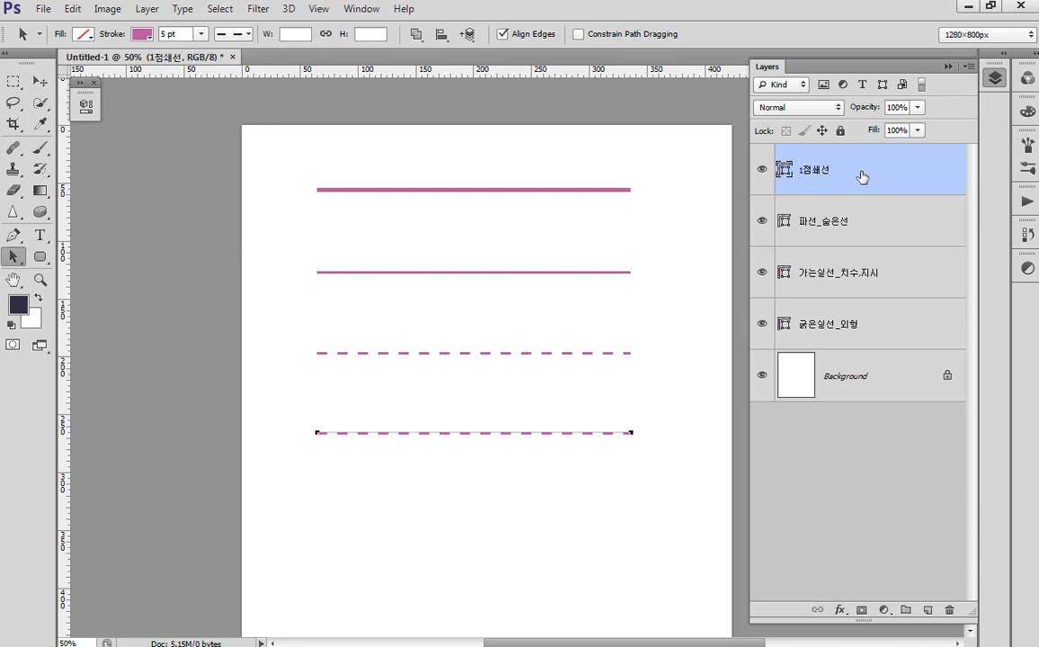
double_click(826, 177)
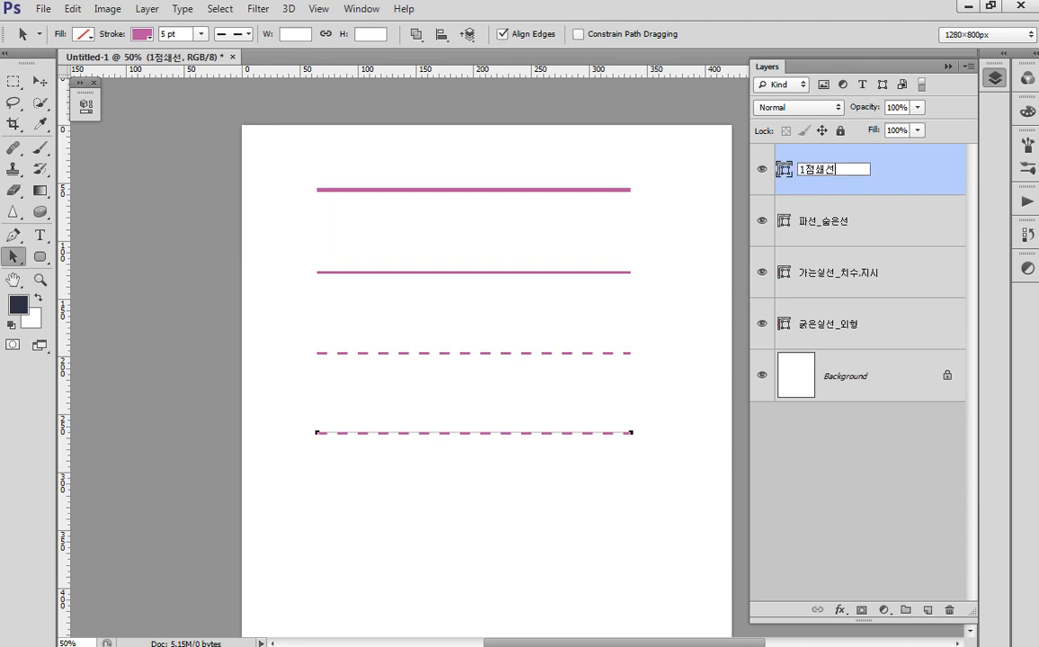
type("_중심선")
key("Return")
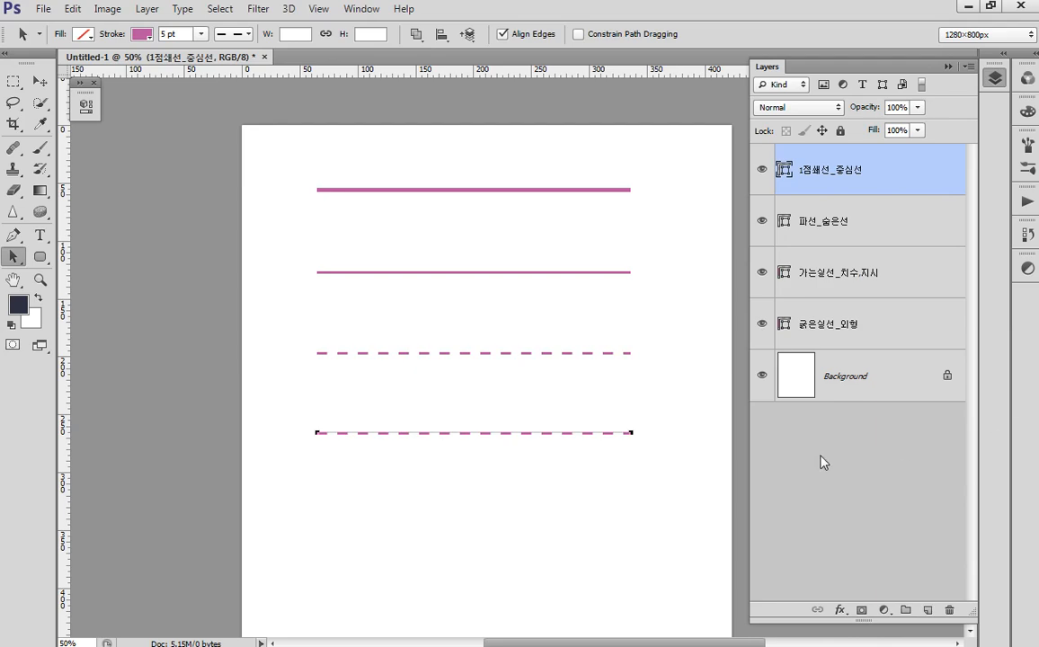
- In the dash settings, enter dash 50, gap 2, dash 2 for the fourth line
left_click(236, 34)
left_click(234, 226)
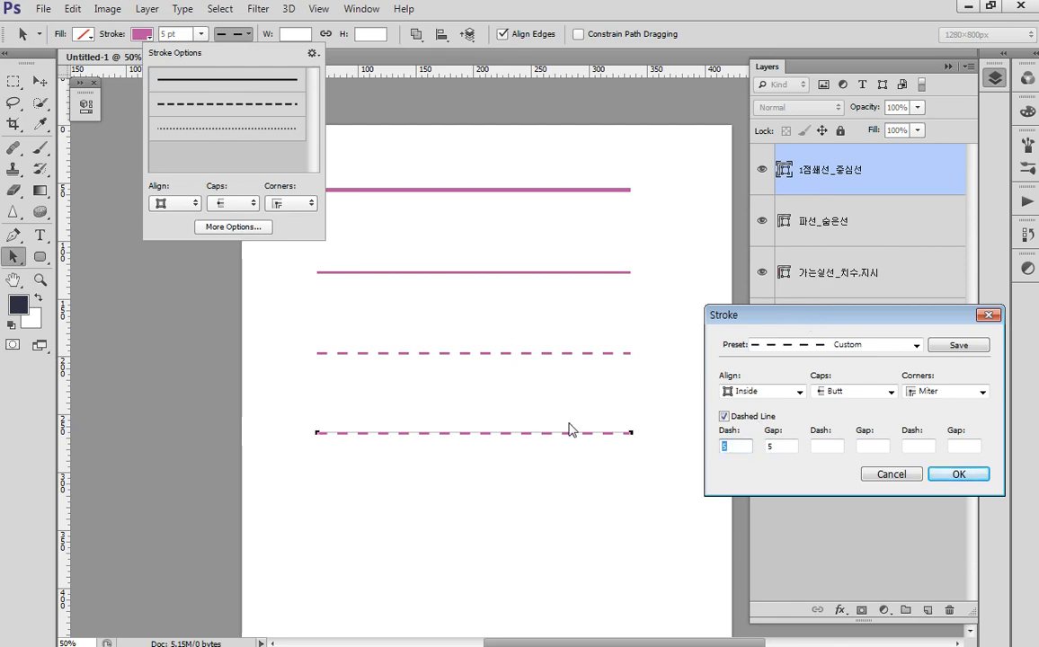
type("50")
key("Tab")
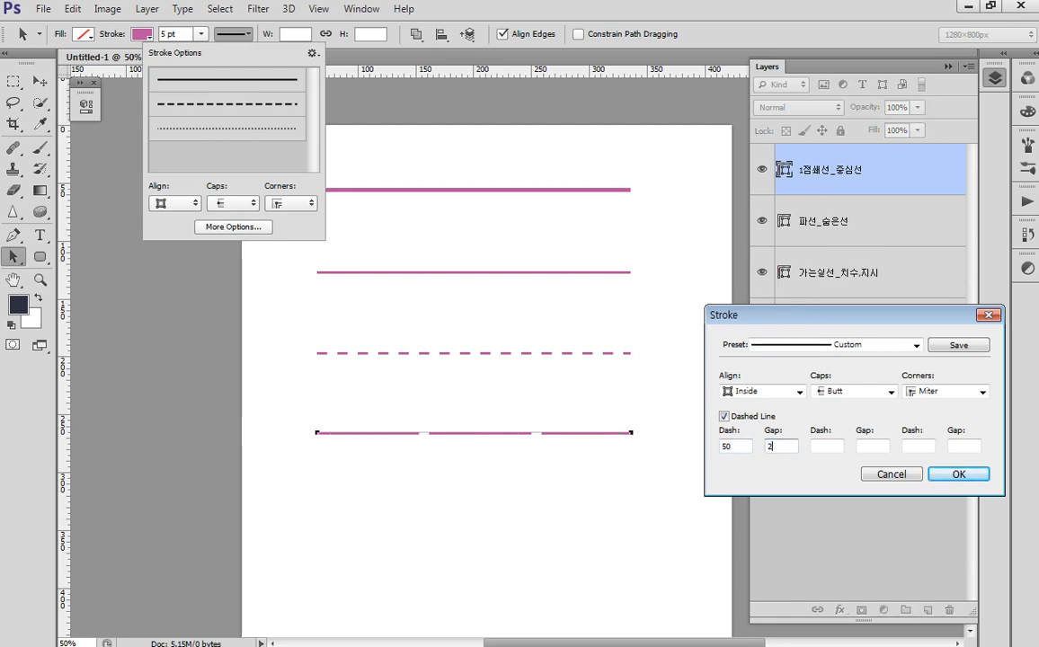
type("2")
key("Tab")
type("2")
key("Tab")
type("2")
key("Tab")
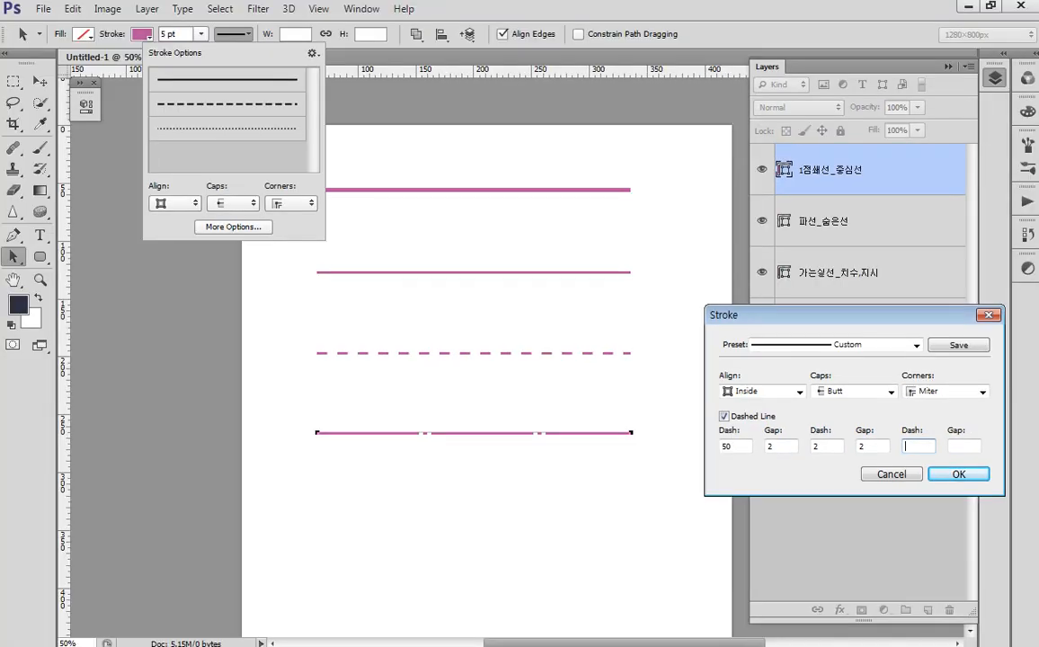
- Finish and apply the 50/2/2/2 dash-dot center line pattern
mouse_move(705, 426)
left_mouse_down()
mouse_move(791, 454)
mouse_move(898, 464)
left_mouse_up()
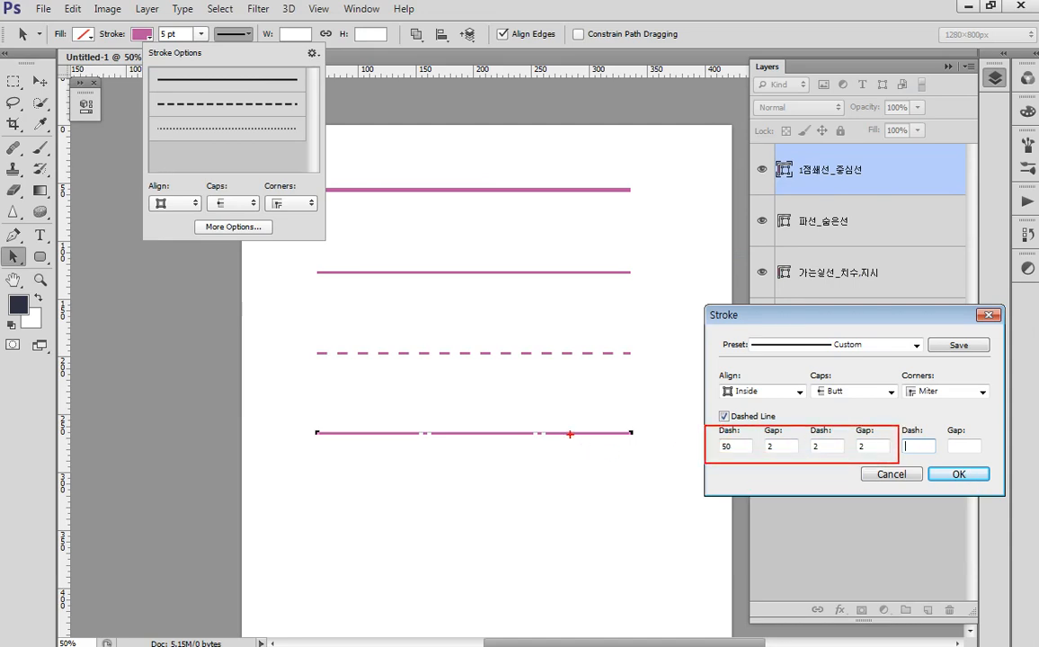
left_click_drag(502, 415, 566, 449)
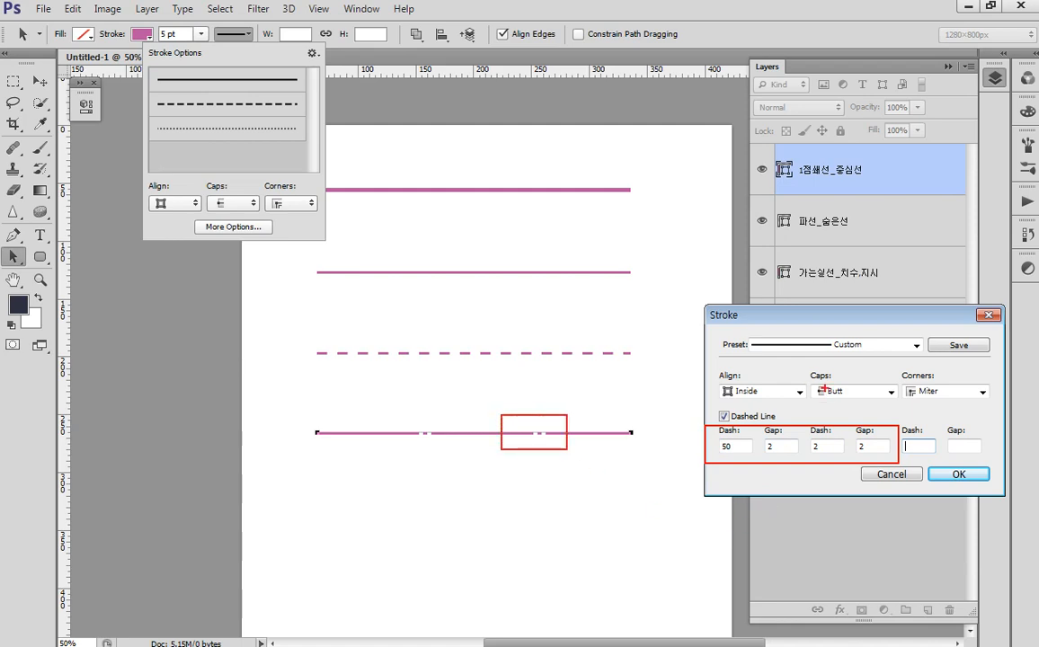
left_click_drag(834, 154, 870, 183)
mouse_move(641, 363)
left_mouse_down()
mouse_move(668, 379)
mouse_move(666, 437)
mouse_move(677, 442)
left_mouse_up()
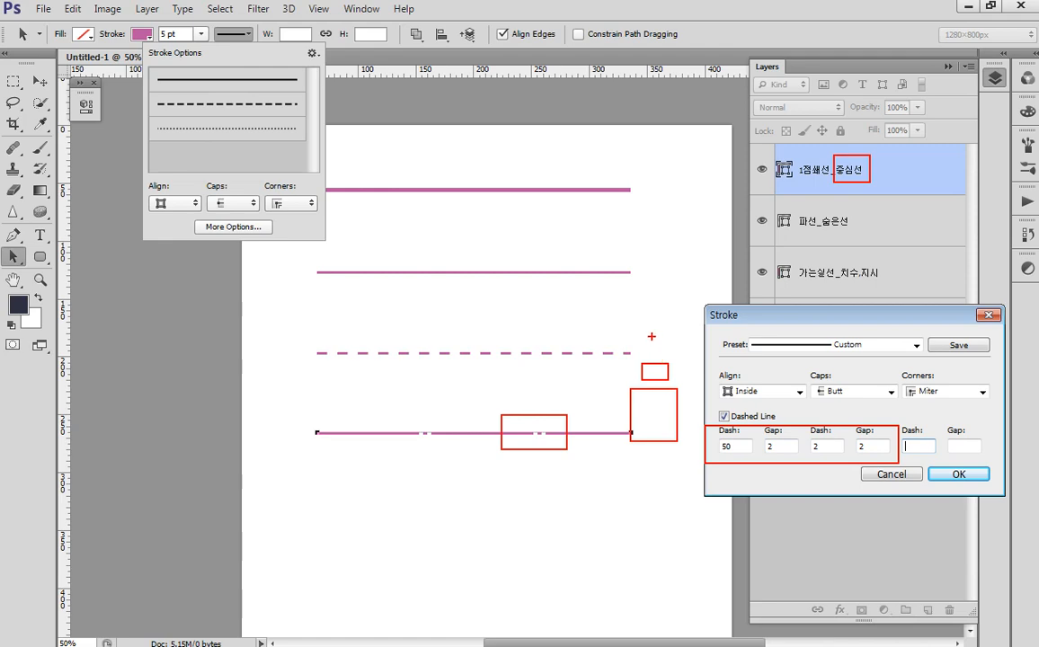
left_click_drag(655, 345, 655, 462)
mouse_move(630, 469)
left_mouse_down()
mouse_move(673, 543)
mouse_move(694, 556)
left_mouse_up()
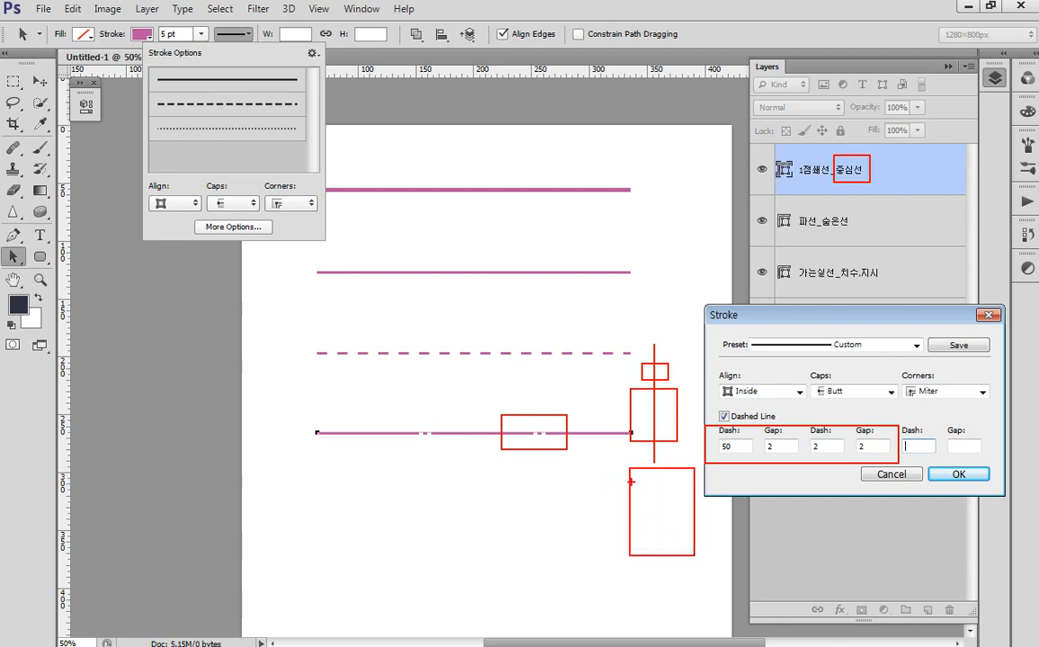
left_click_drag(632, 481, 631, 548)
mouse_move(680, 480)
left_mouse_down()
mouse_move(683, 499)
mouse_move(675, 472)
mouse_move(671, 510)
mouse_move(655, 487)
mouse_move(704, 491)
left_mouse_up()
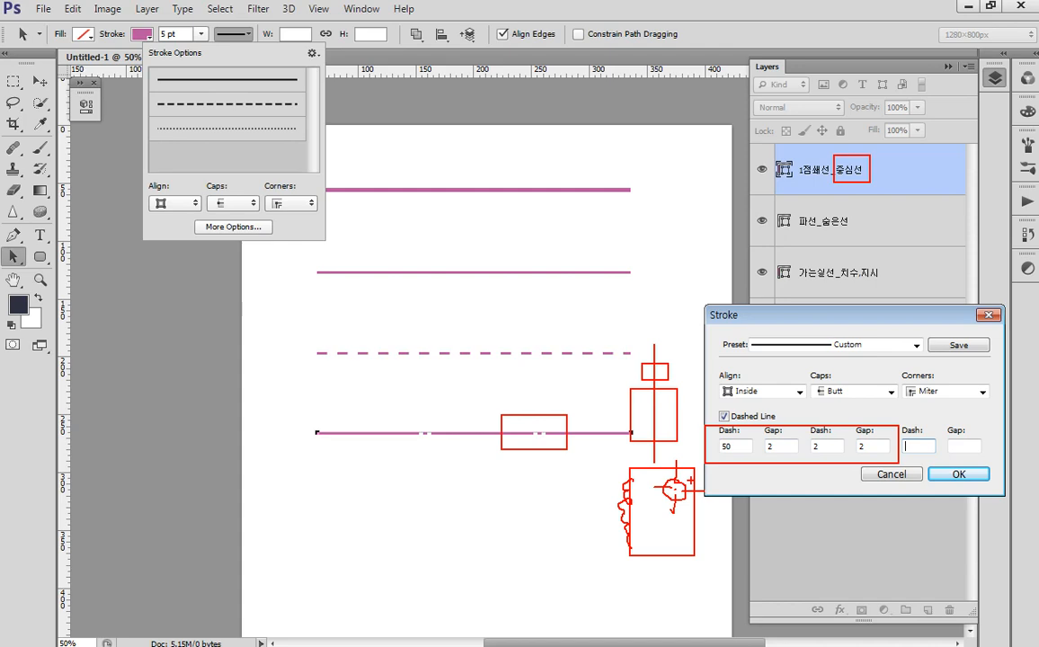
key("Escape")
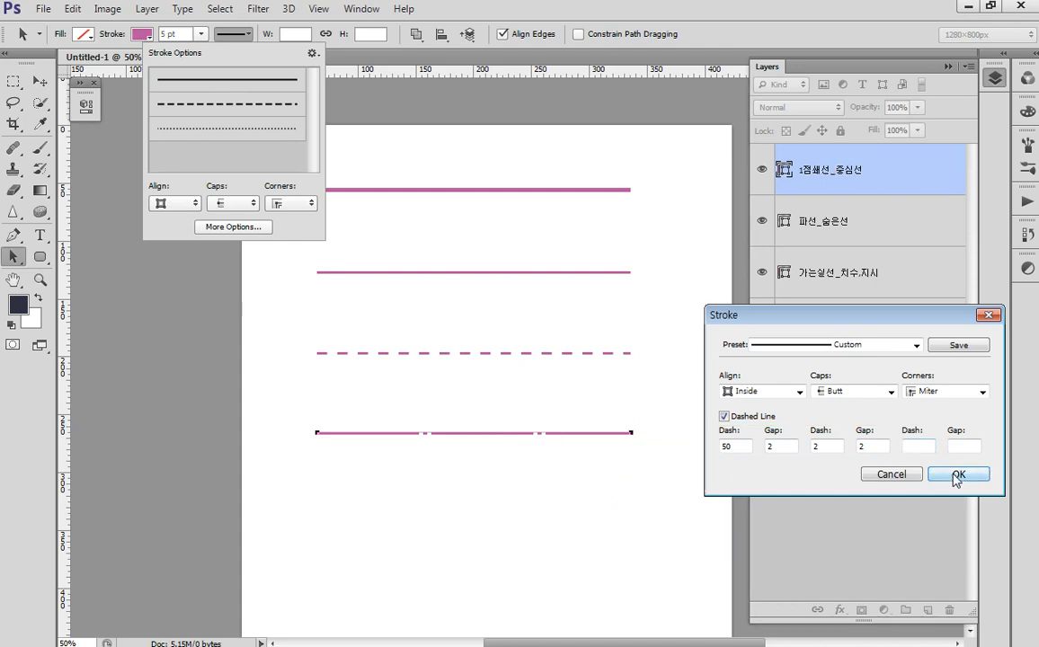
left_click(957, 474)
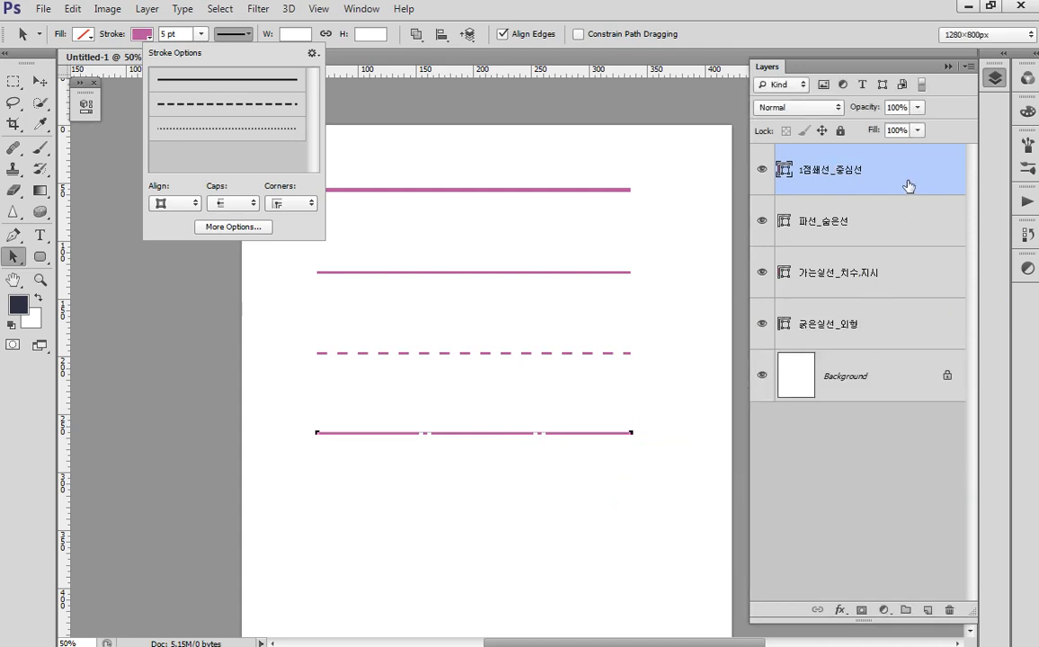
- Duplicate the dash-dot layer and rename the copy 2점쇄선_가상선
key("ctrl+j")
double_click(812, 171)
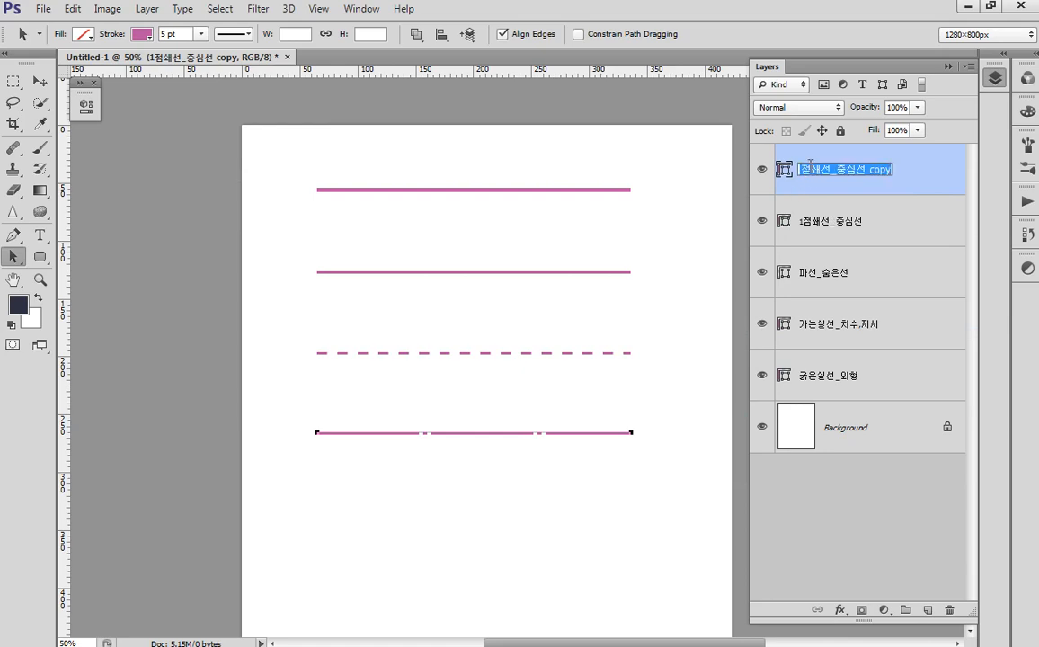
left_click_drag(805, 169, 764, 168)
type("2")
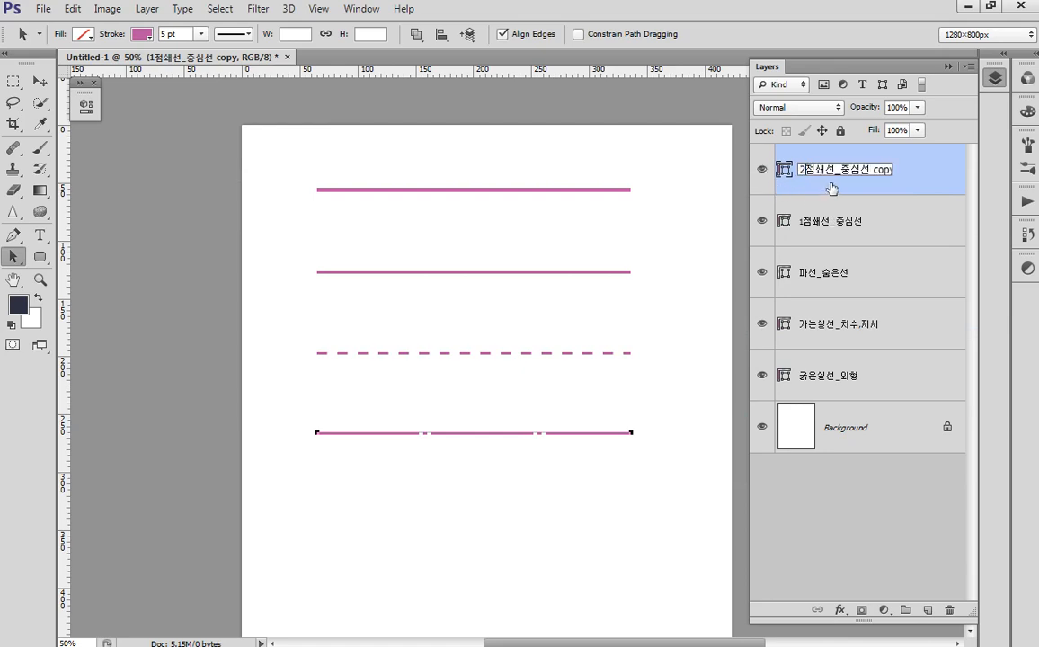
left_click_drag(846, 166, 952, 169)
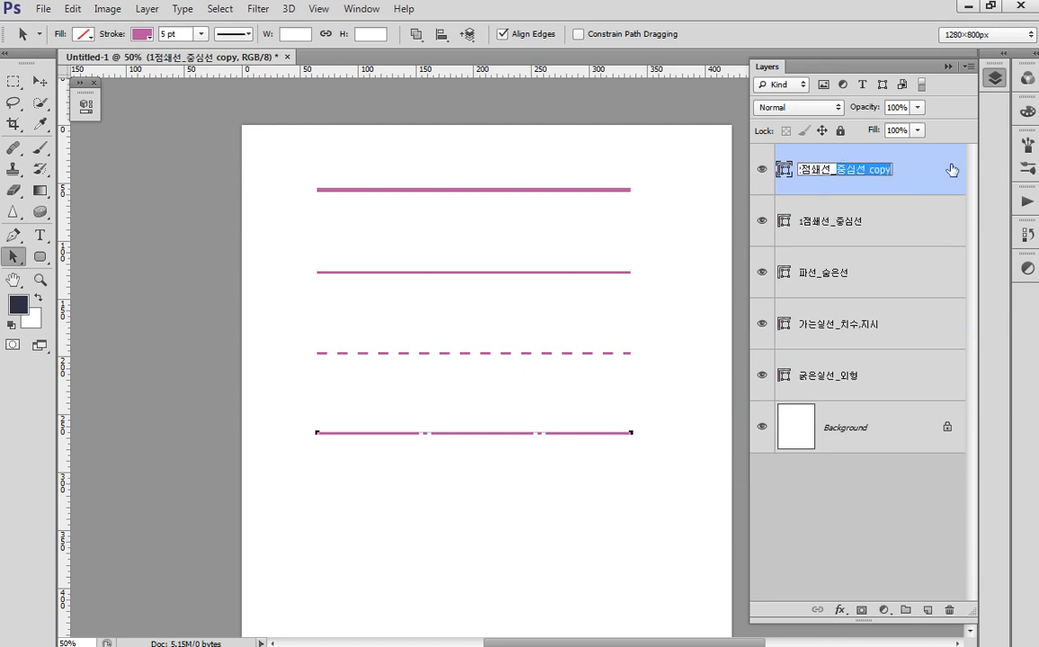
type("가상선")
key("Return")
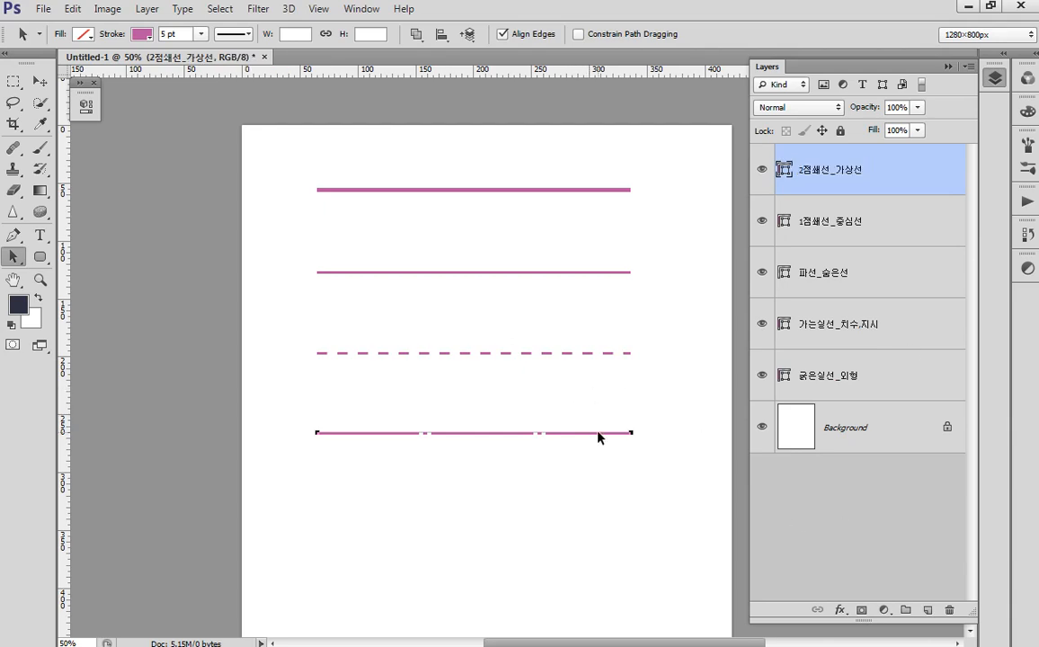
- Move the copy lower and extend its dash pattern to 50/2/2/2/2/2
left_click_drag(598, 434, 598, 511)
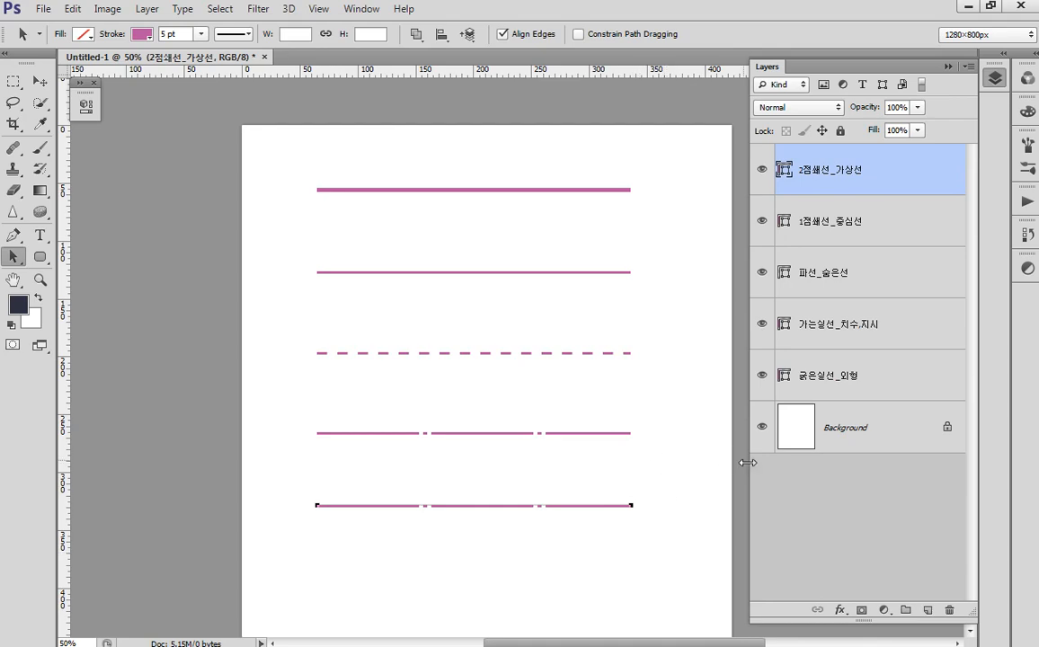
left_click(232, 36)
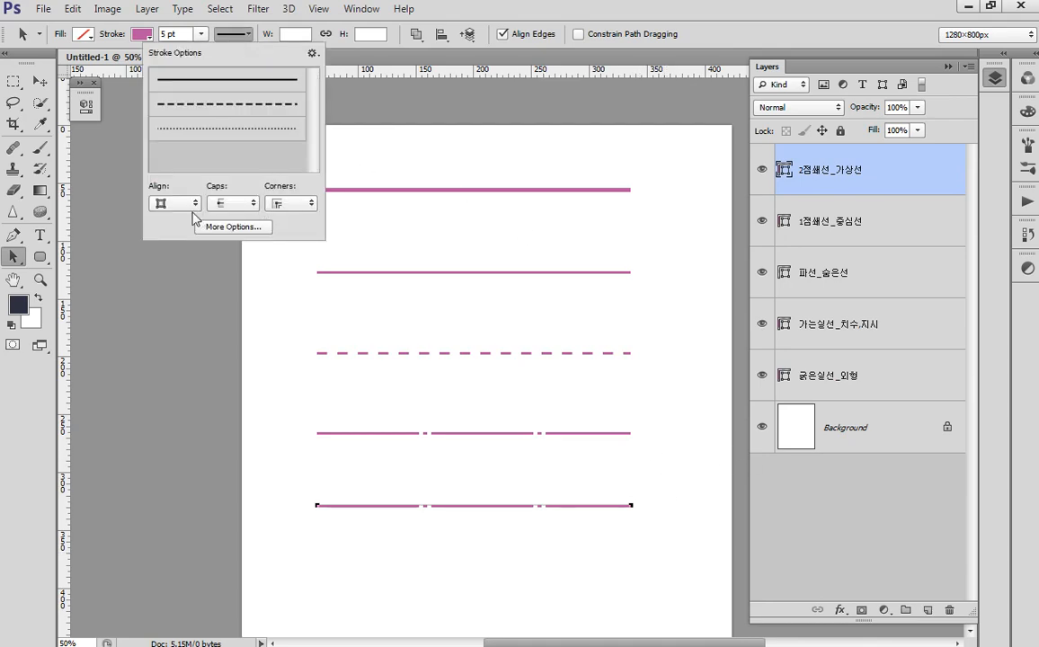
left_click(229, 226)
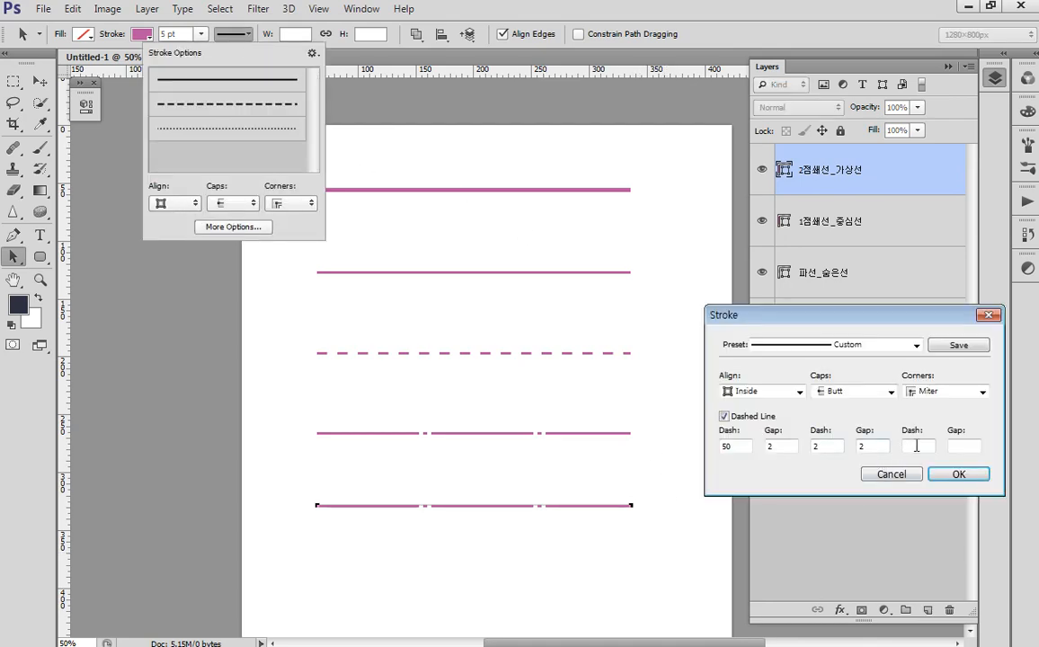
type("2")
key("Tab")
type("2")
key("Return")
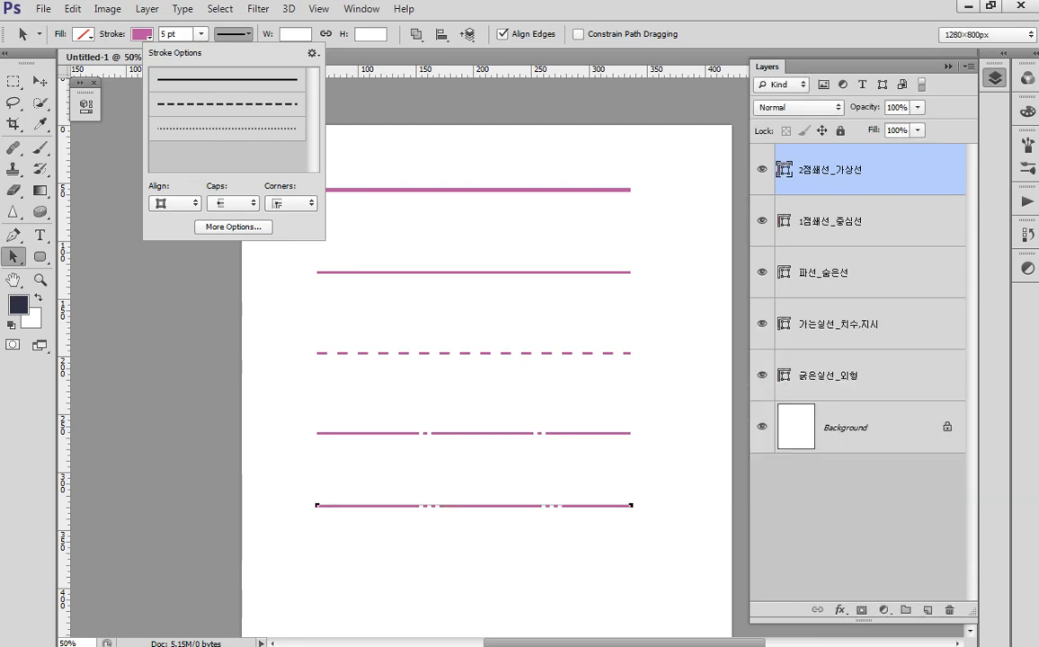
left_click(232, 226)
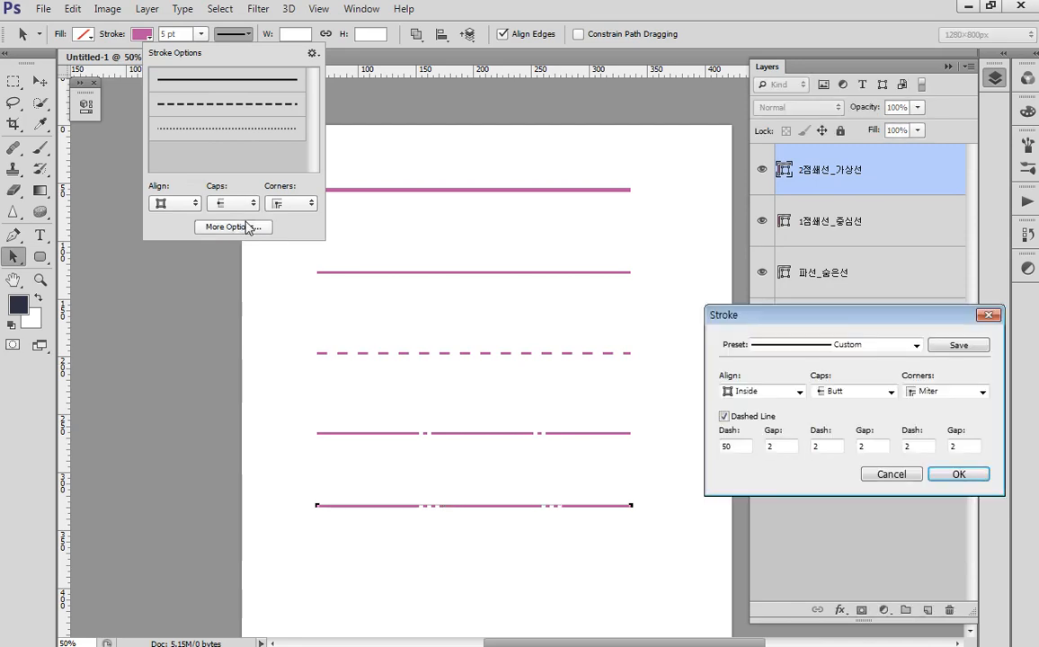
mouse_move(860, 320)
left_mouse_down()
mouse_move(854, 383)
mouse_move(839, 380)
left_mouse_up()
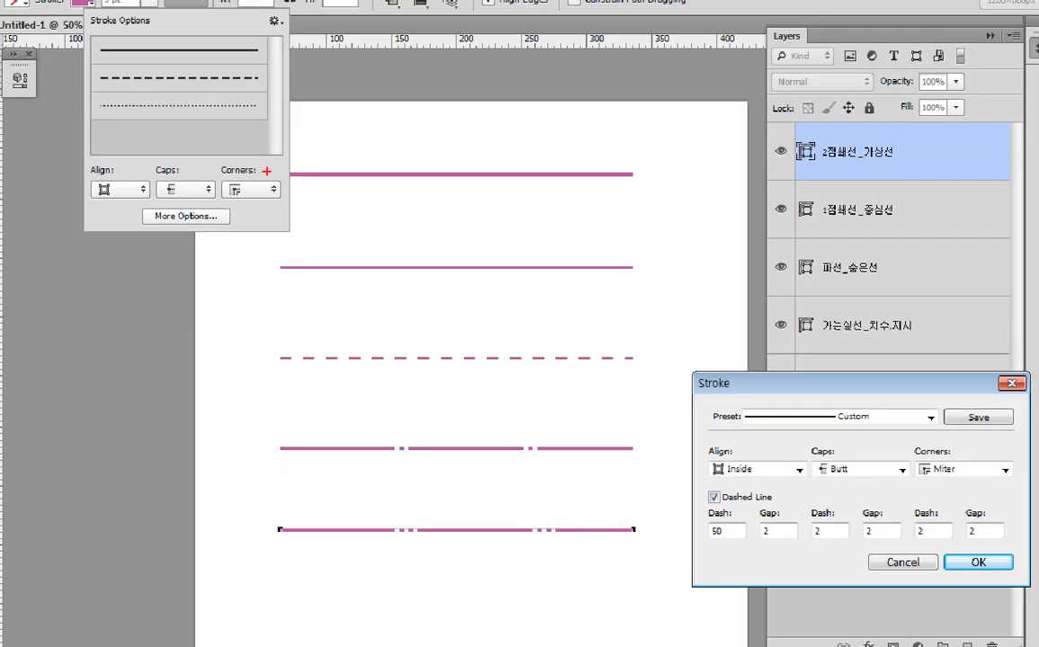
- Review the 50/2/2/2/2/2 dash-dot-dot settings and move the dash panel off the lines
mouse_move(245, 156)
left_mouse_down()
mouse_move(552, 515)
mouse_move(674, 571)
left_mouse_up()
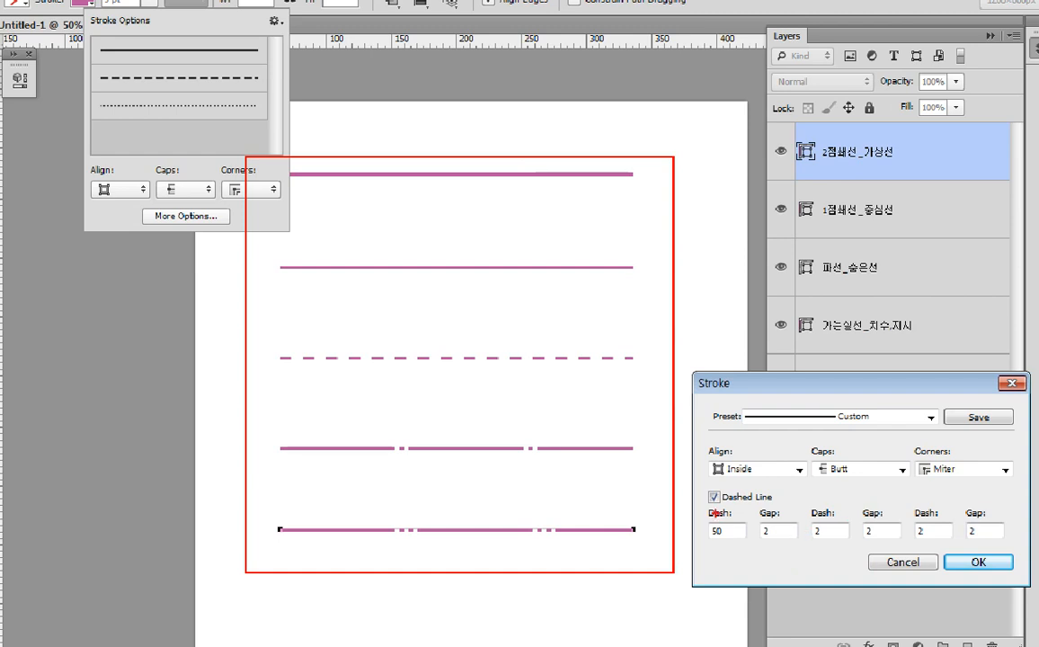
left_click_drag(698, 486, 1015, 550)
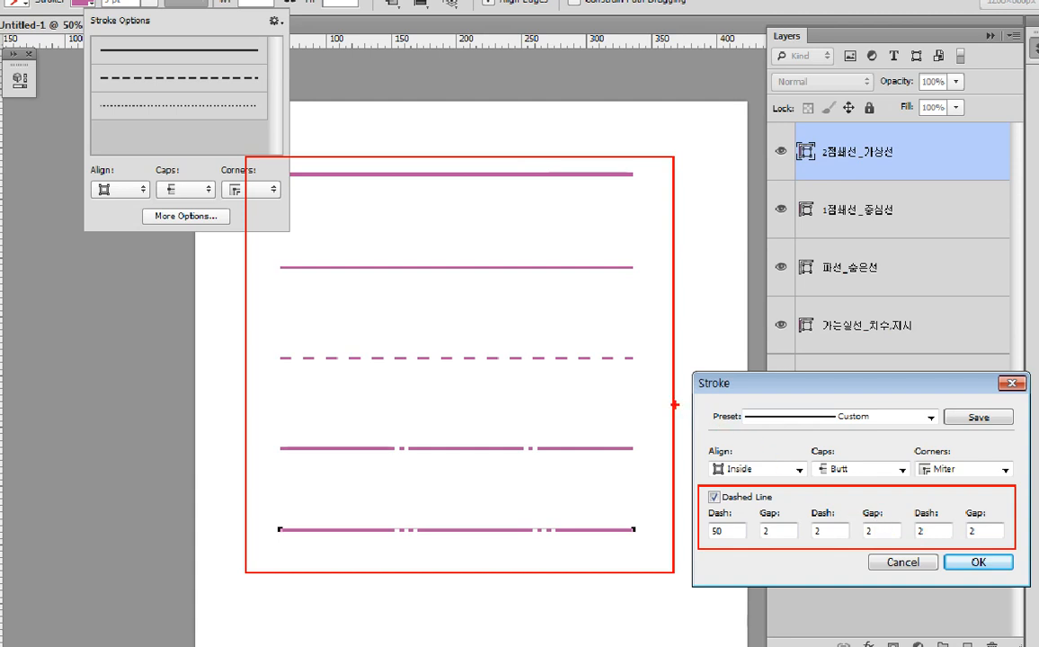
mouse_move(688, 404)
left_mouse_down()
mouse_move(756, 447)
mouse_move(770, 482)
left_mouse_up()
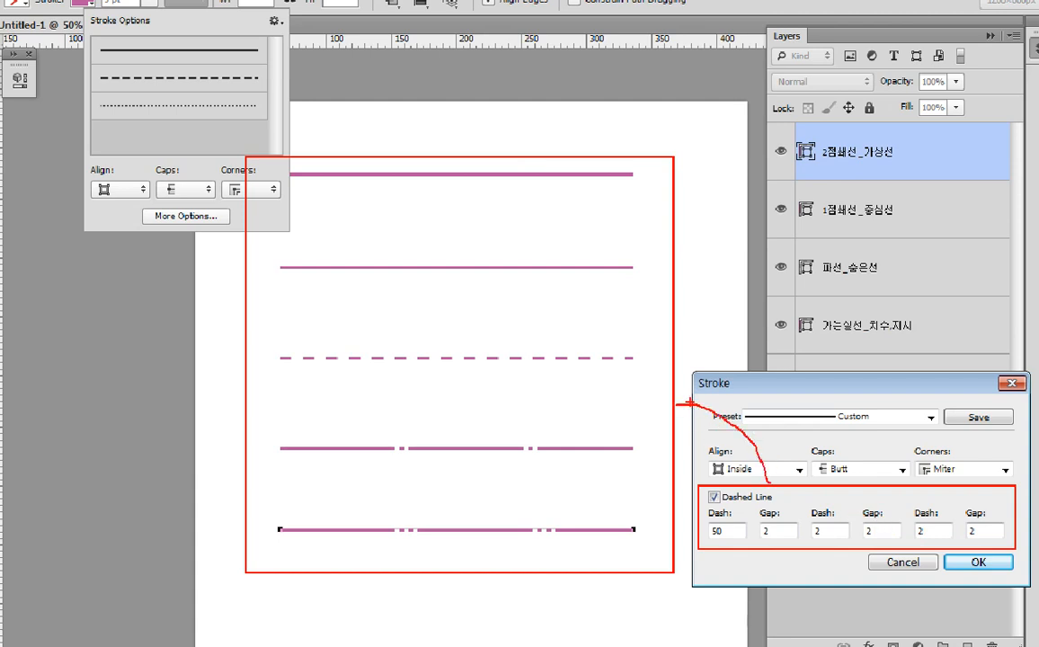
mouse_move(695, 388)
left_mouse_down()
mouse_move(670, 401)
mouse_move(695, 420)
left_mouse_up()
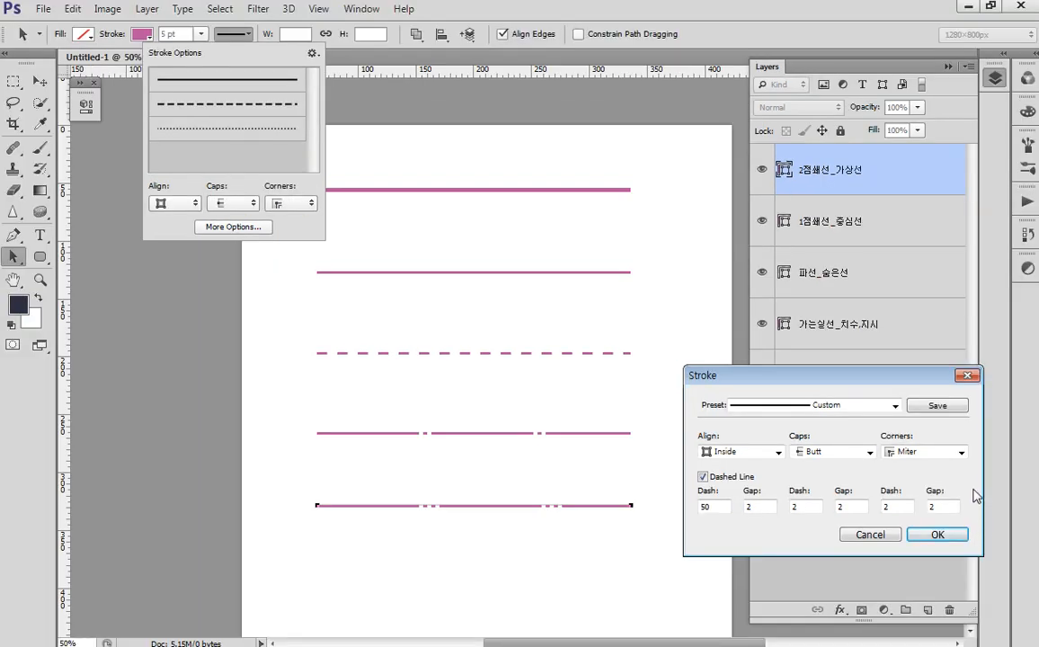
mouse_move(837, 373)
left_mouse_down()
mouse_move(648, 226)
mouse_move(818, 300)
mouse_move(857, 335)
mouse_move(401, 106)
mouse_move(497, 147)
left_mouse_up()
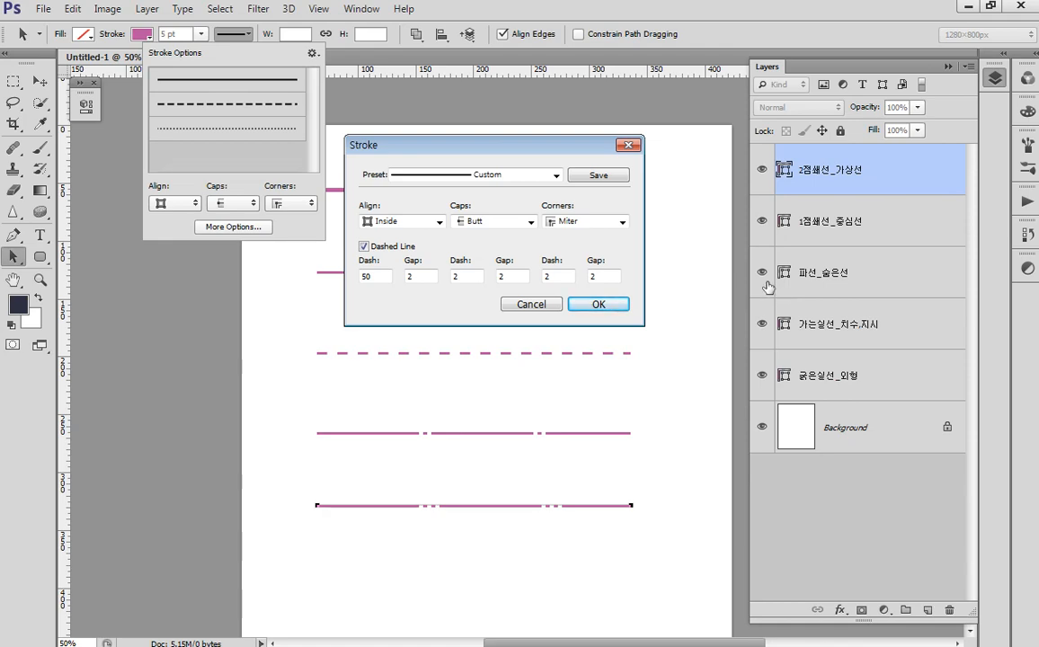
- Apply the dash-dot-dot pattern, duplicate the layer as 점선, and move its line lowest
left_click(597, 305)
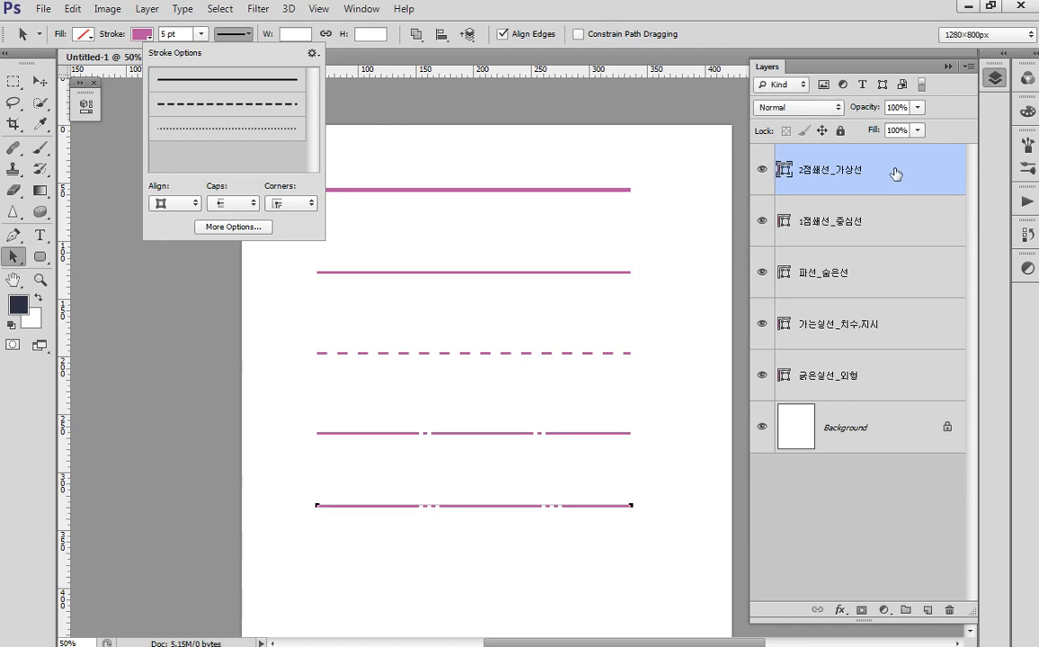
key("ctrl+j")
double_click(868, 172)
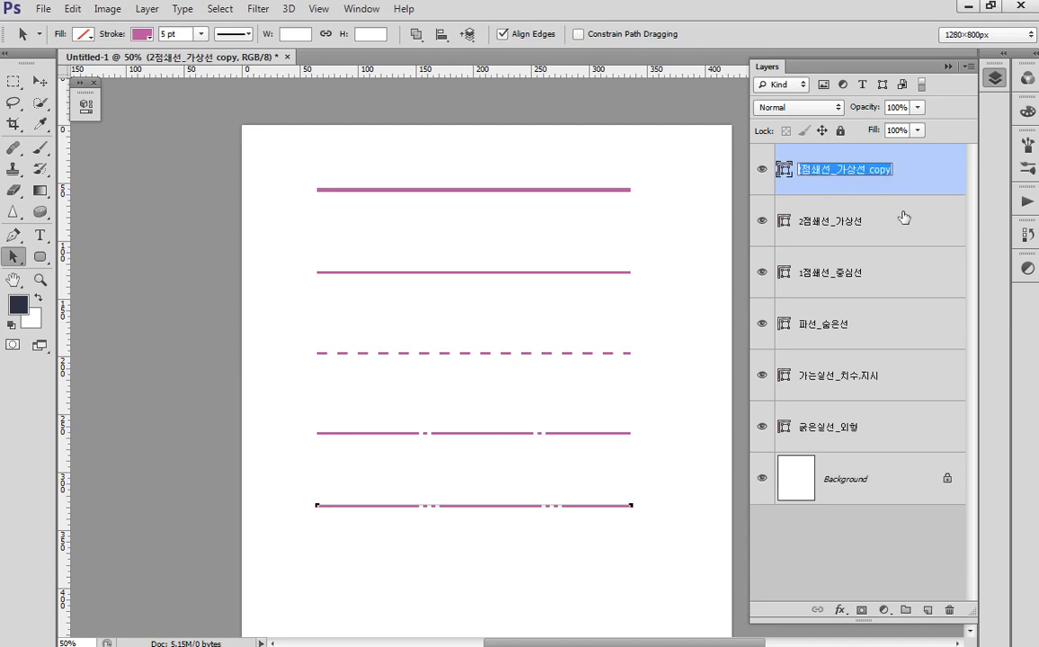
key("BackSpace")
type("점선")
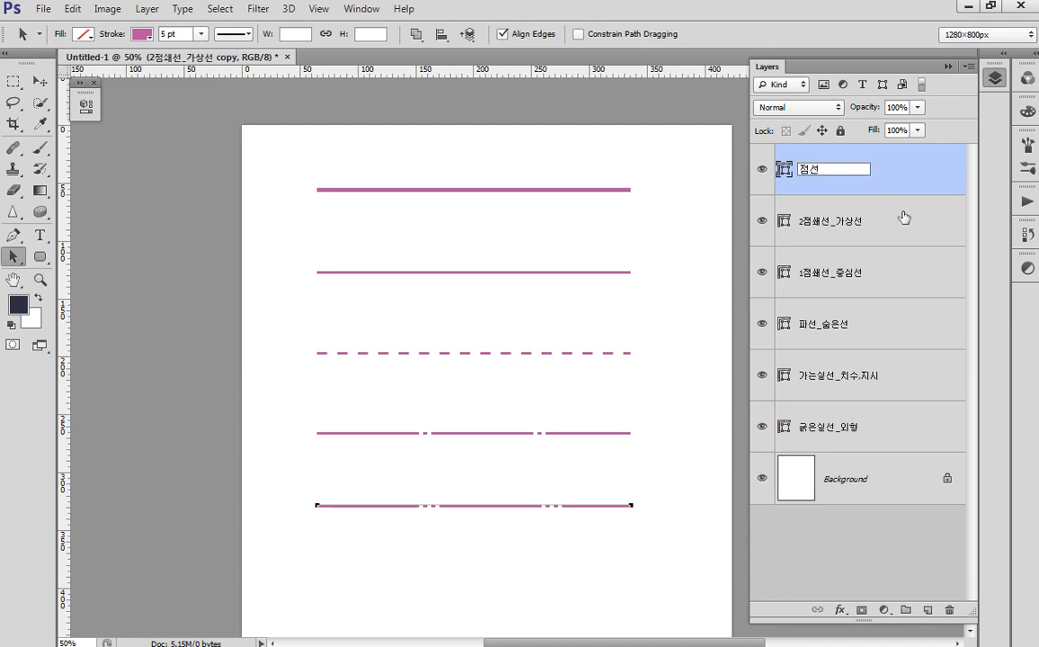
left_click(963, 198)
left_click(791, 172)
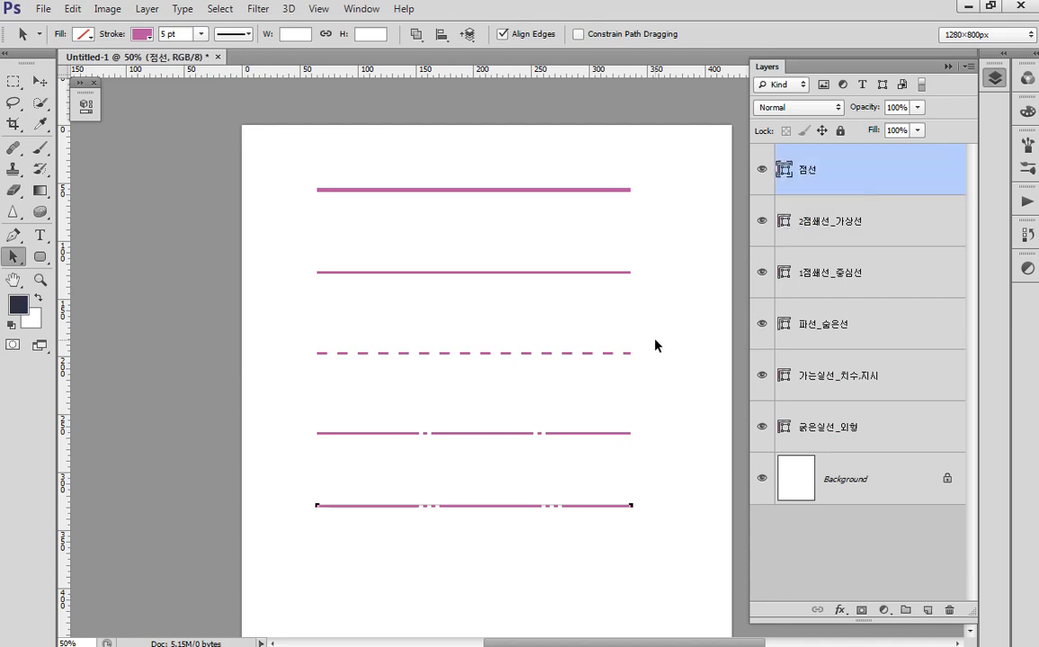
left_click_drag(611, 507, 604, 585)
left_click_drag(677, 528, 694, 318)
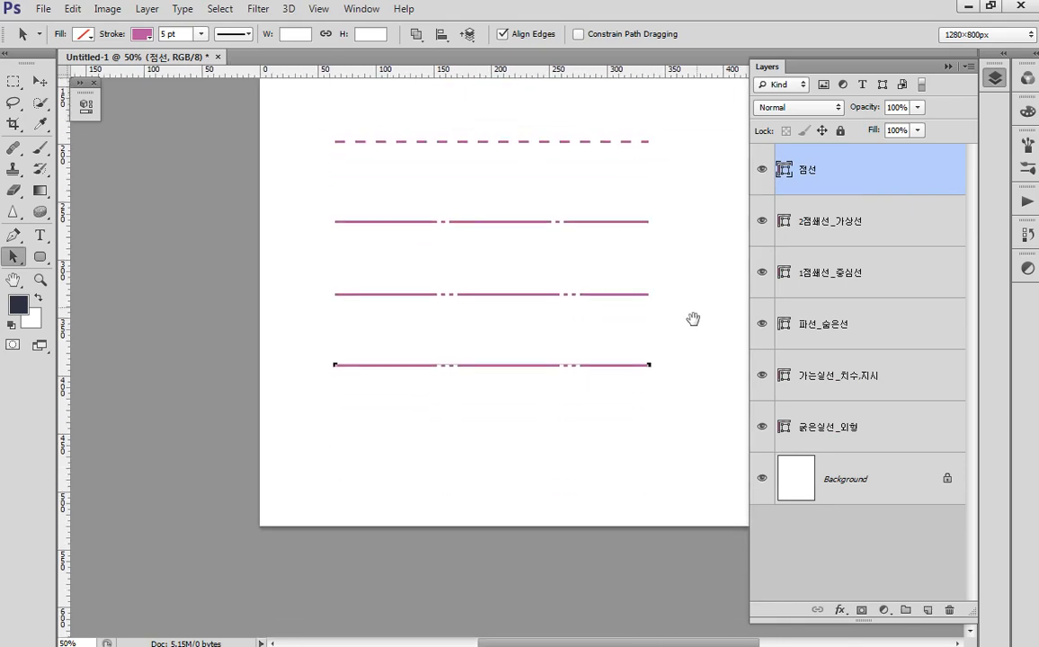
- Bring up the detailed dash settings for the 점선 line
double_click(828, 175)
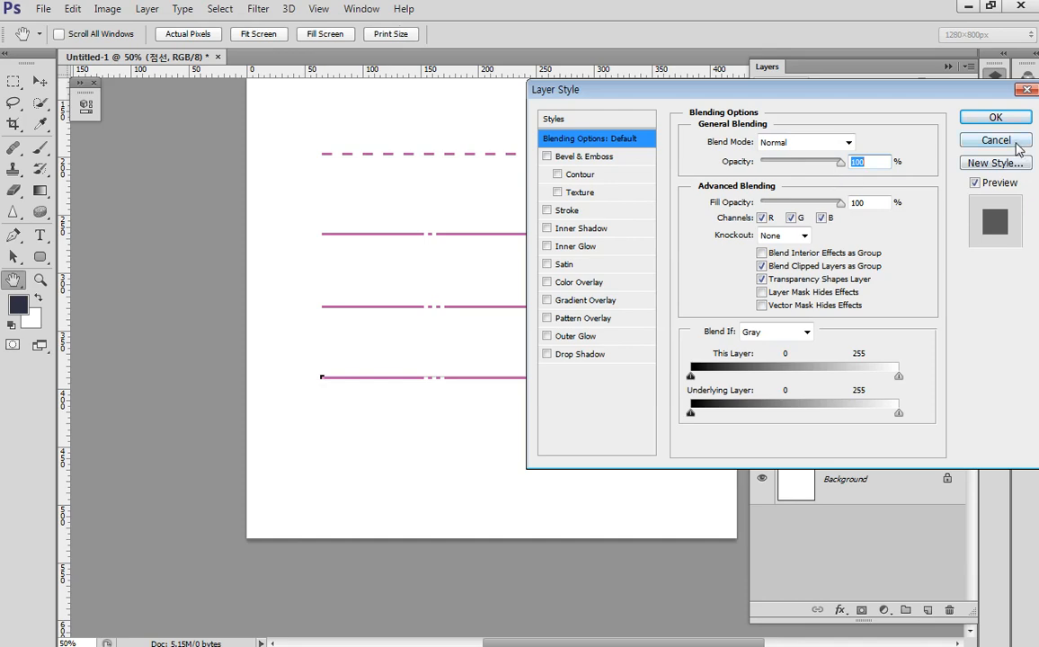
left_click(992, 139)
left_click(231, 34)
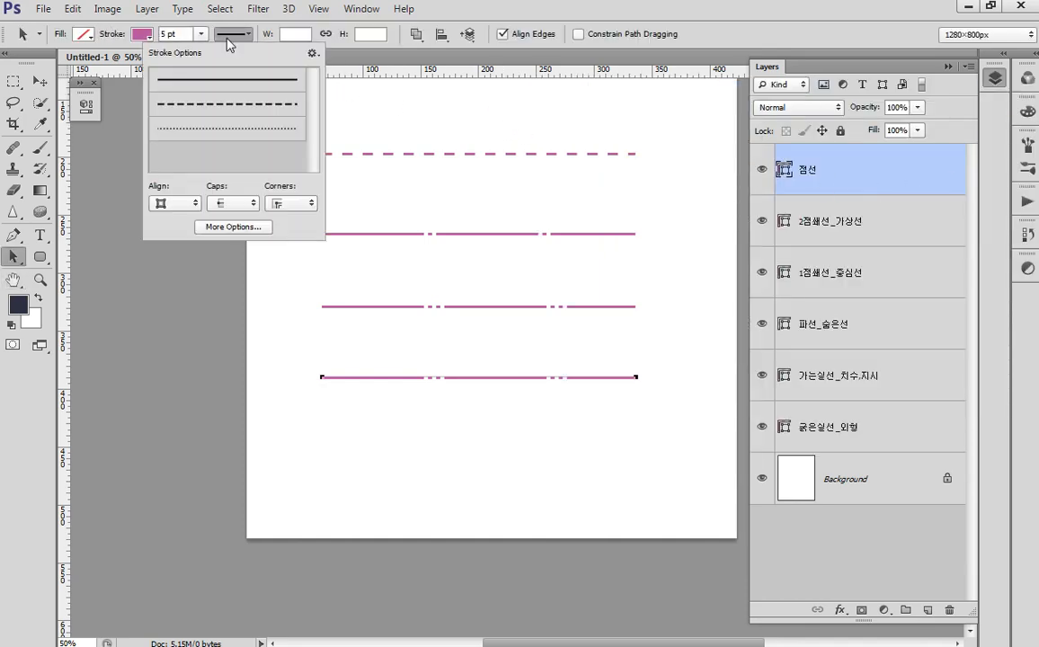
left_click(229, 226)
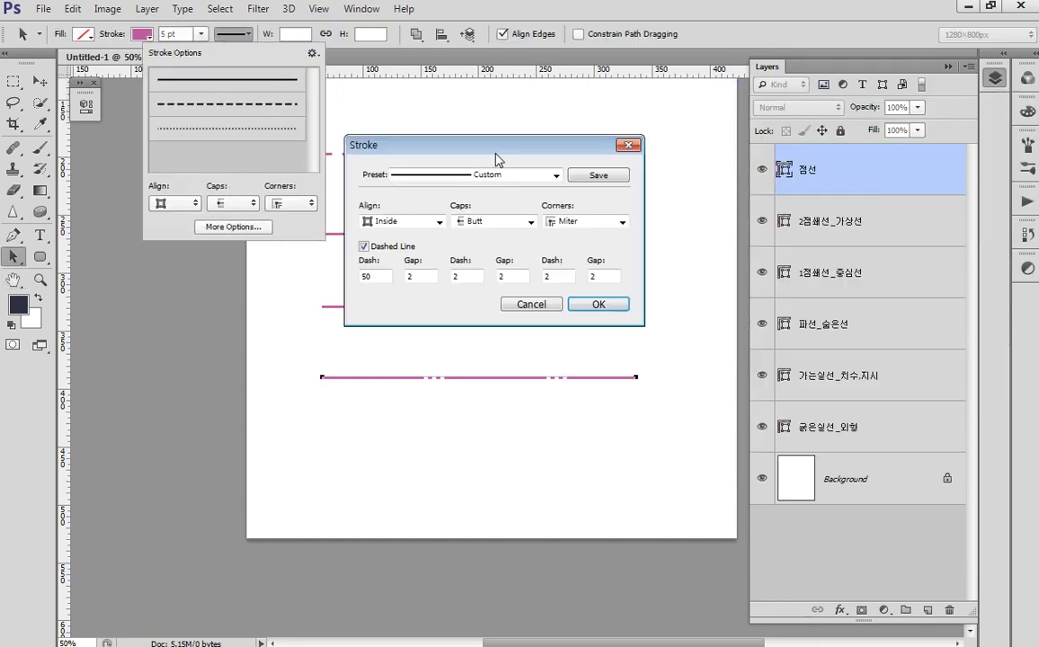
left_click_drag(495, 144, 588, 118)
- Clear the extra dash and gap values in the Stroke dialog, keeping only the first pair
double_click(699, 248)
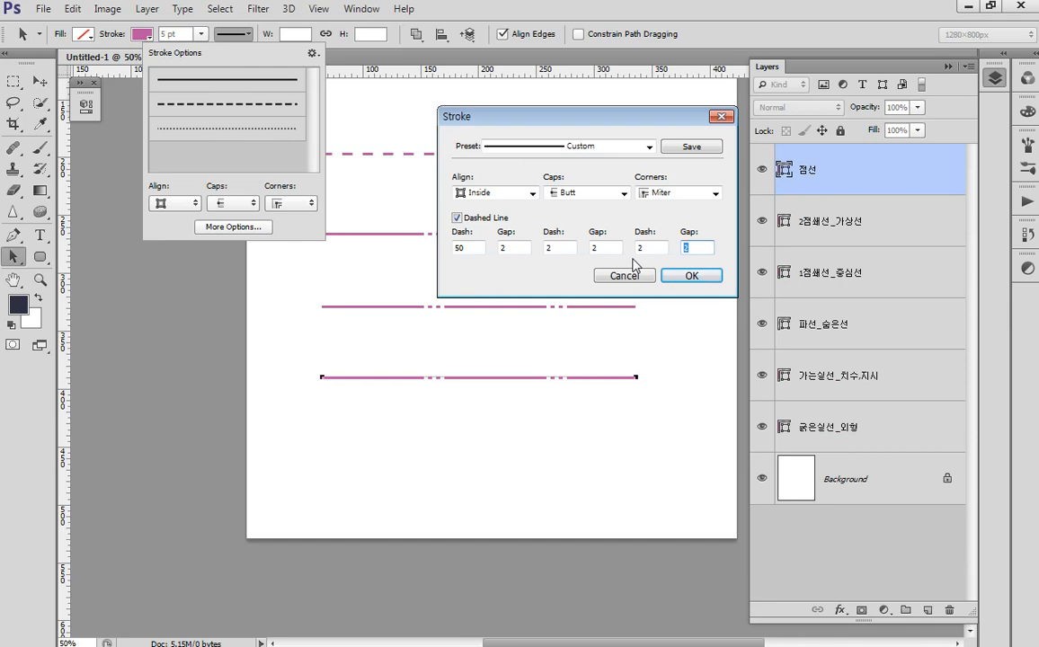
key("BackSpace")
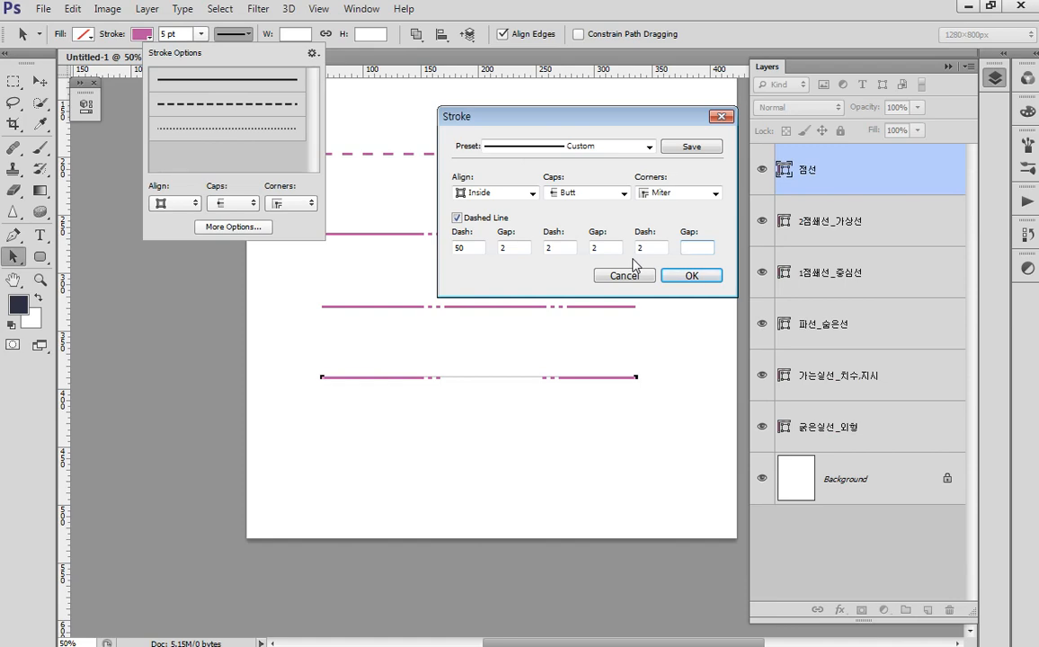
key("shift+Tab")
key("shift+Tab")
key("BackSpace")
key("shift+Tab")
key("BackSpace")
key("shift+Tab")
key("BackSpace")
key("shift+Tab")
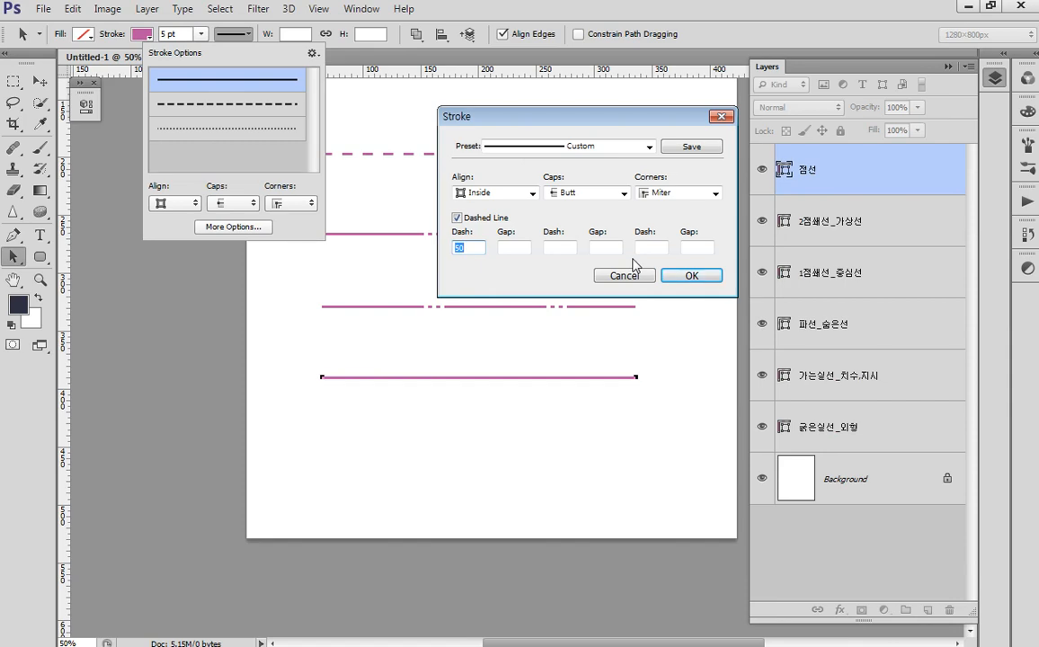
- Set dash 0 and gap 20 with round caps so the dashes become dots
type("0")
left_click(501, 247)
type("20")
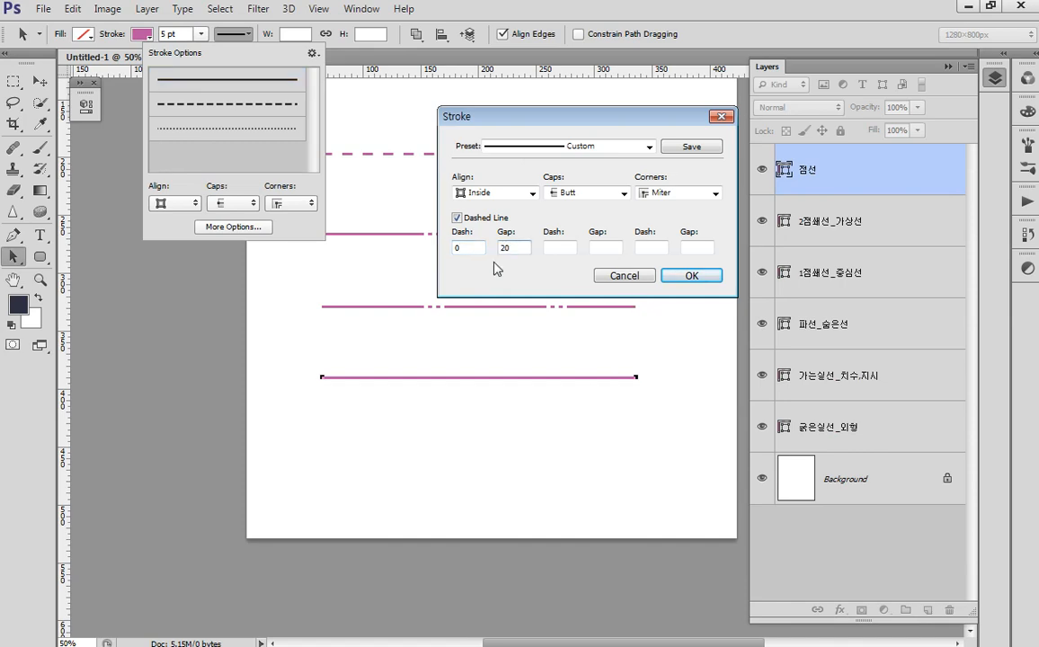
left_click(469, 247)
left_click(624, 195)
left_click(558, 216)
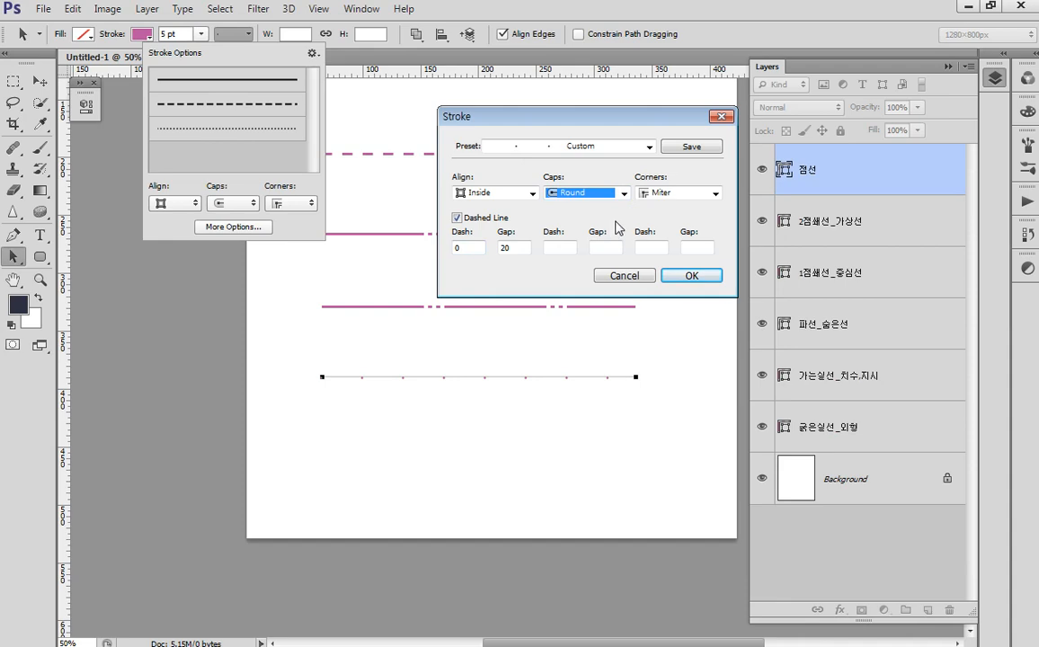
- Change the gap to 10 and apply the round dotted stroke to the 점선 line
double_click(519, 248)
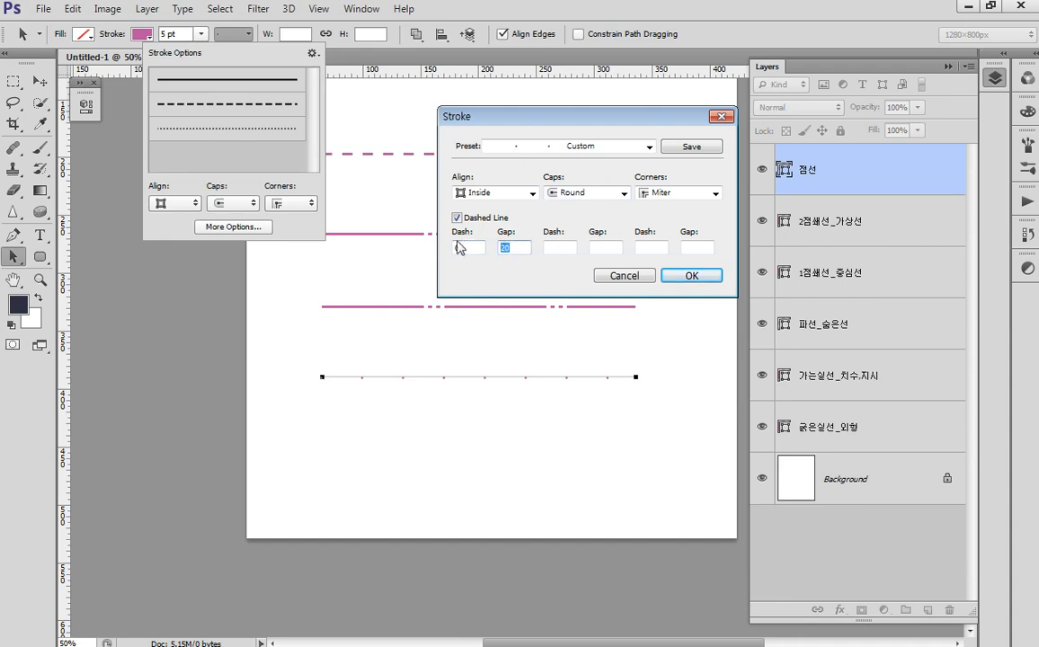
type("10")
left_click(692, 276)
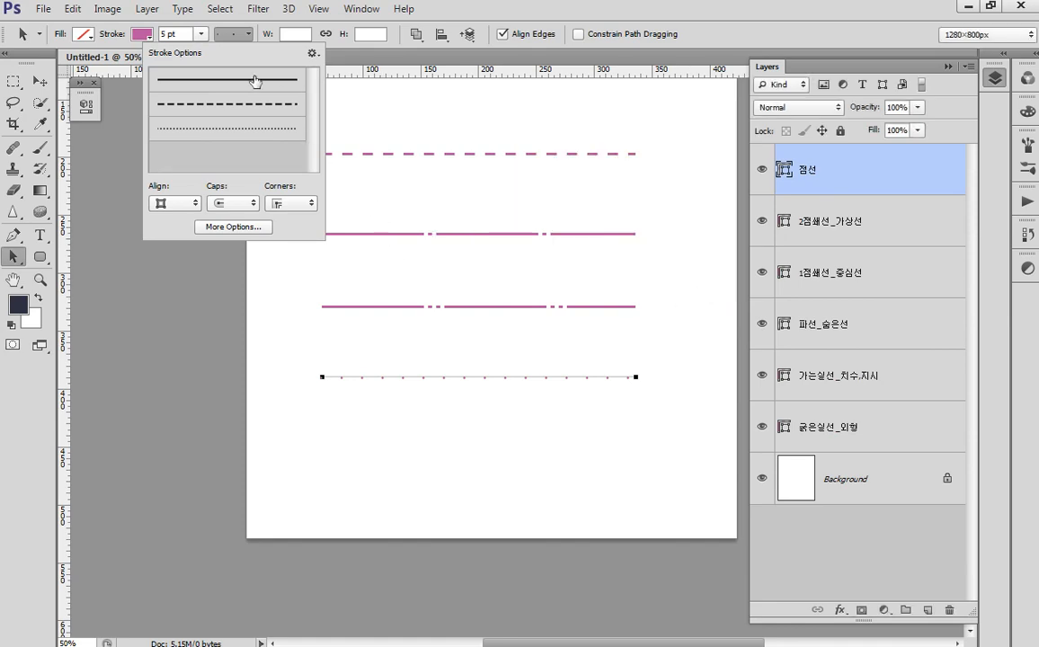
left_click(201, 35)
- Widen the dotted stroke to 25.75 pt and tighten the gap to 5 for denser dots
mouse_move(201, 54)
left_mouse_down()
mouse_move(187, 55)
mouse_move(230, 55)
left_mouse_up()
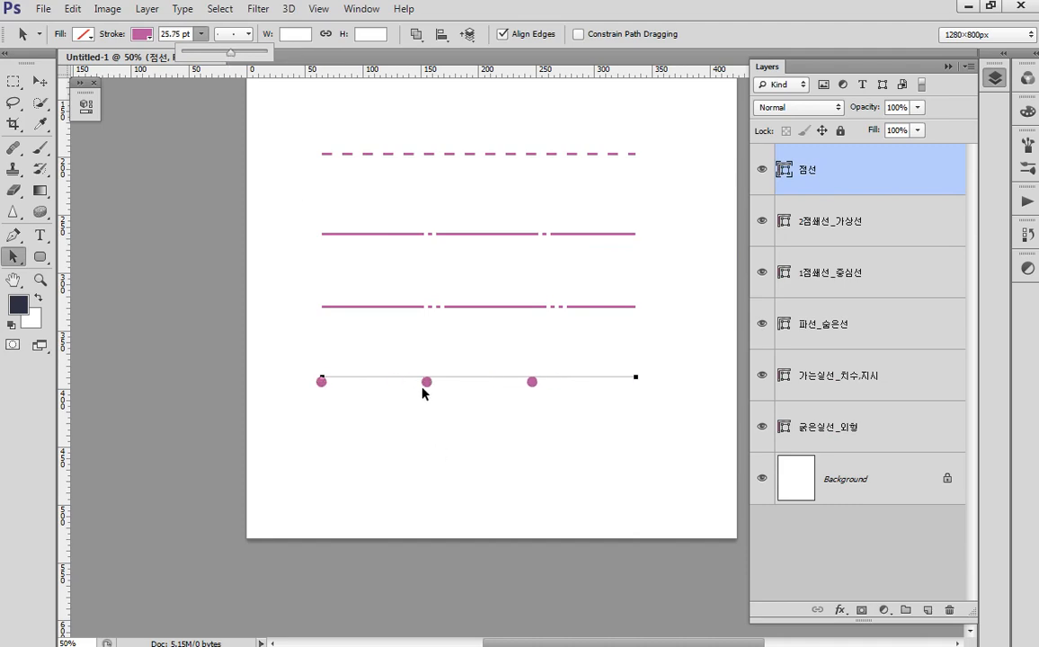
left_click(213, 37)
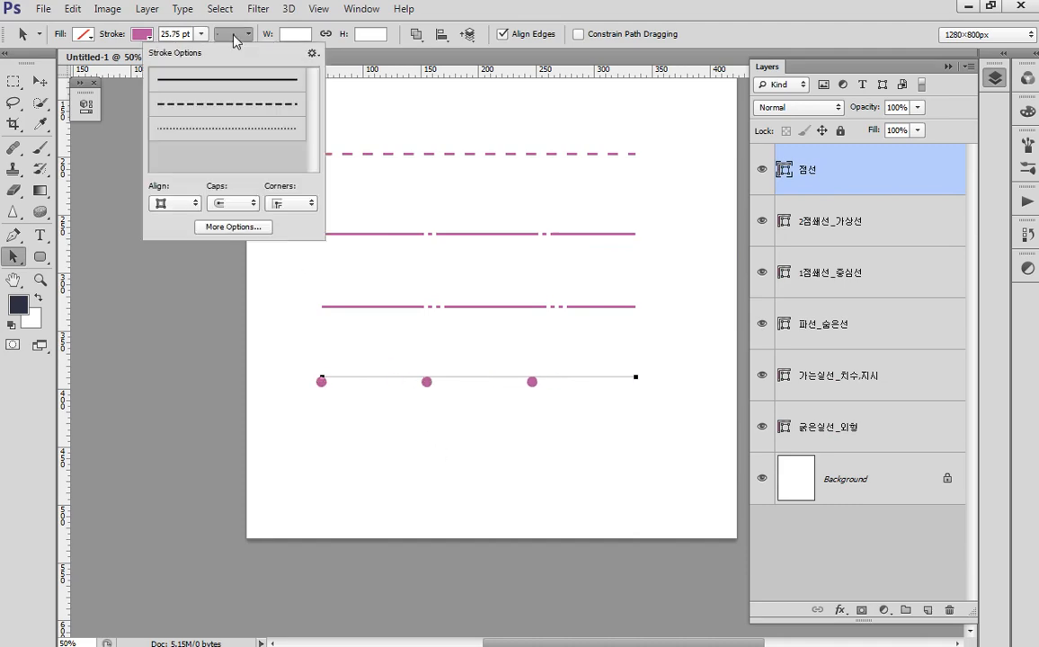
left_click(220, 226)
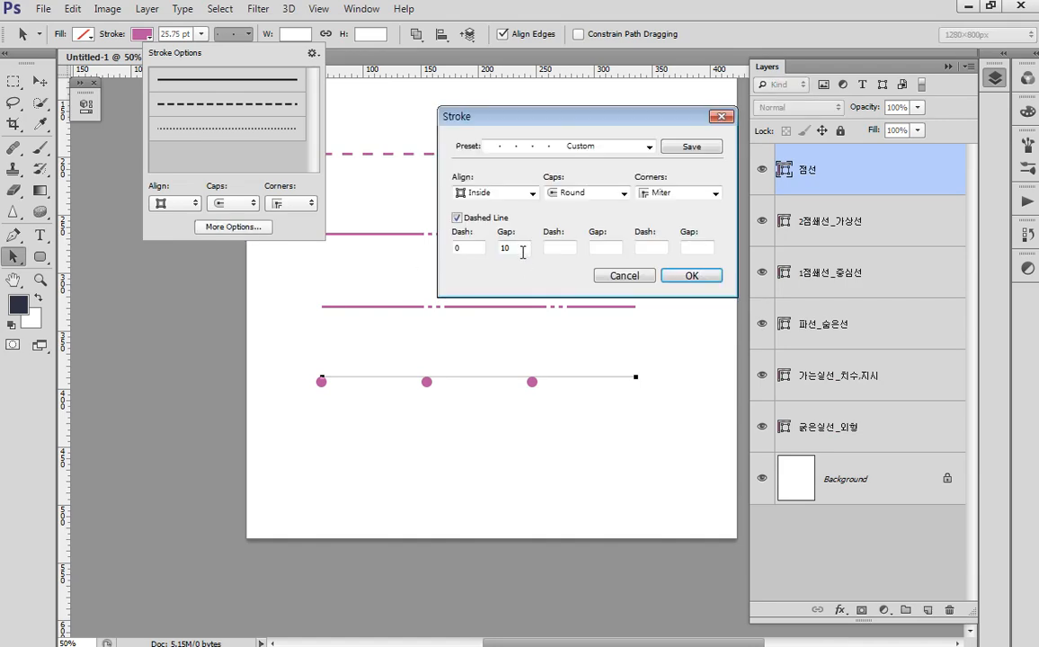
type("5")
key("Return")
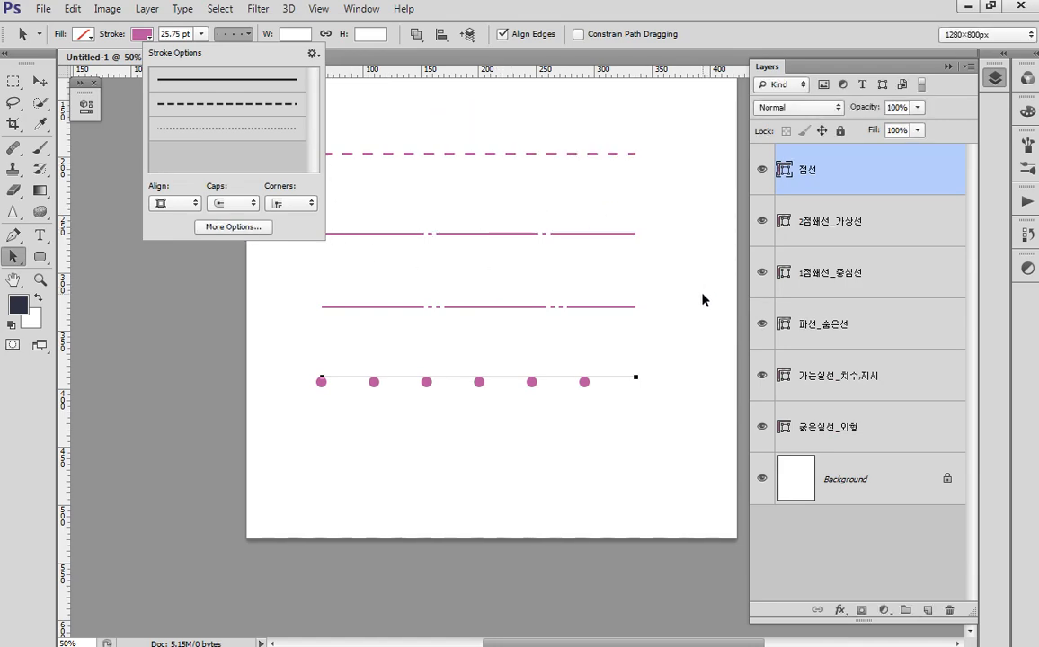
left_click(250, 226)
left_click_drag(528, 117, 498, 110)
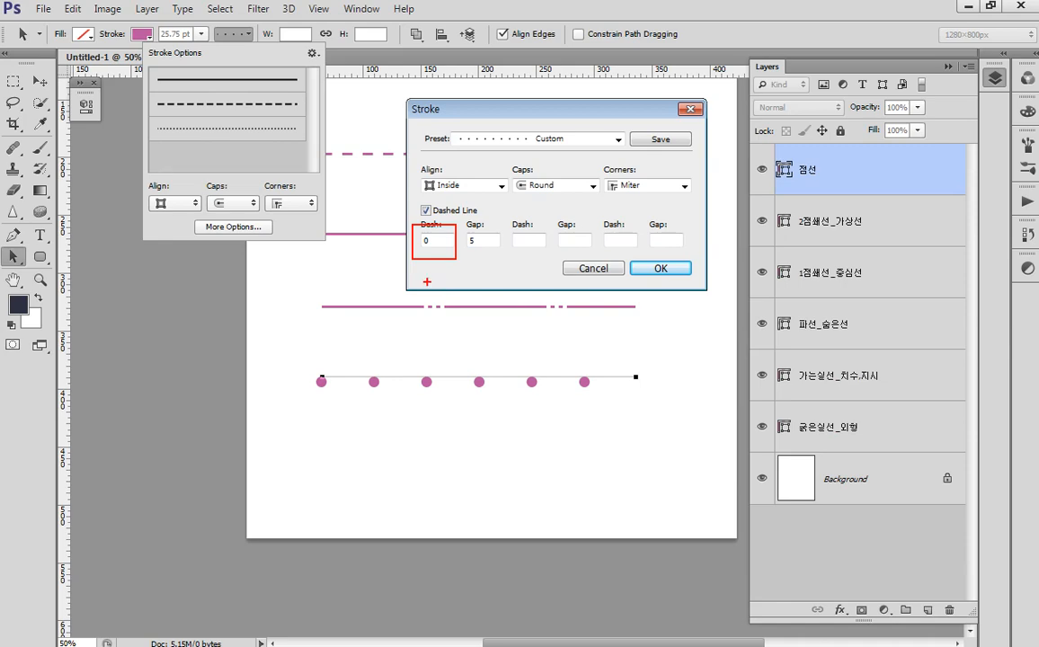
mouse_move(463, 220)
left_mouse_down()
mouse_move(502, 252)
mouse_move(469, 280)
mouse_move(517, 289)
left_mouse_up()
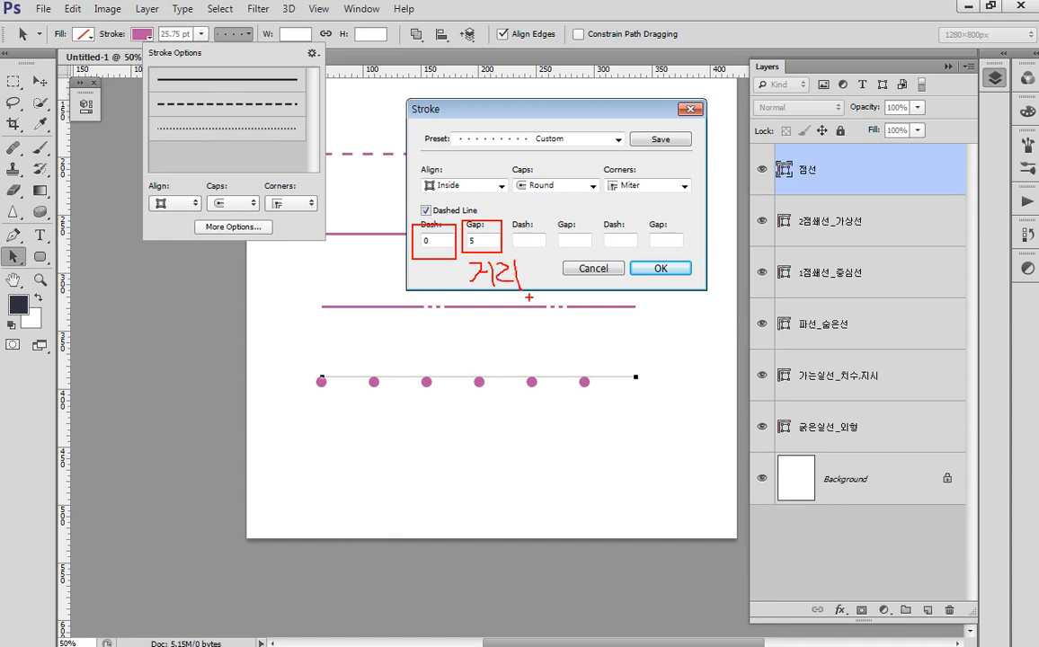
left_click_drag(506, 158, 570, 202)
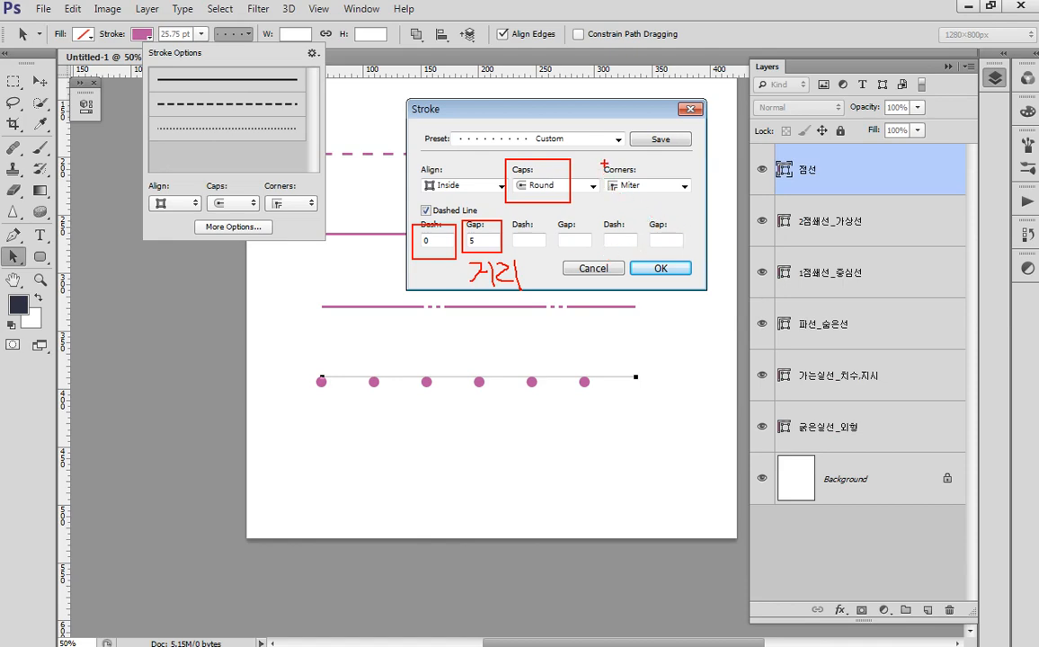
left_click_drag(595, 159, 653, 197)
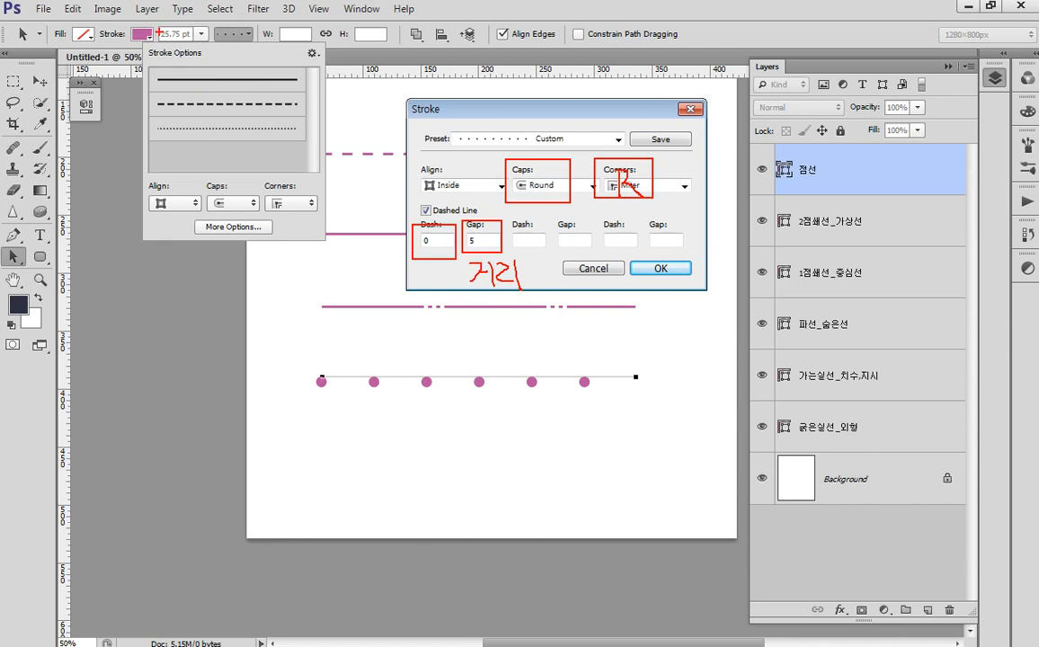
left_click_drag(156, 21, 265, 83)
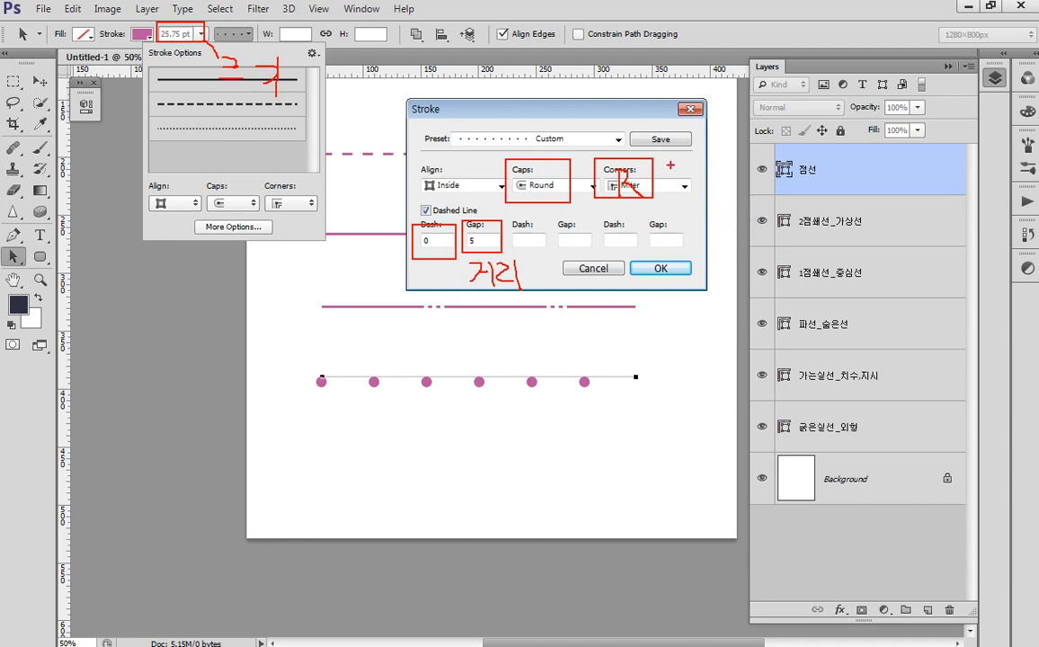
mouse_move(677, 153)
left_mouse_down()
mouse_move(642, 125)
mouse_move(677, 128)
mouse_move(673, 158)
left_mouse_up()
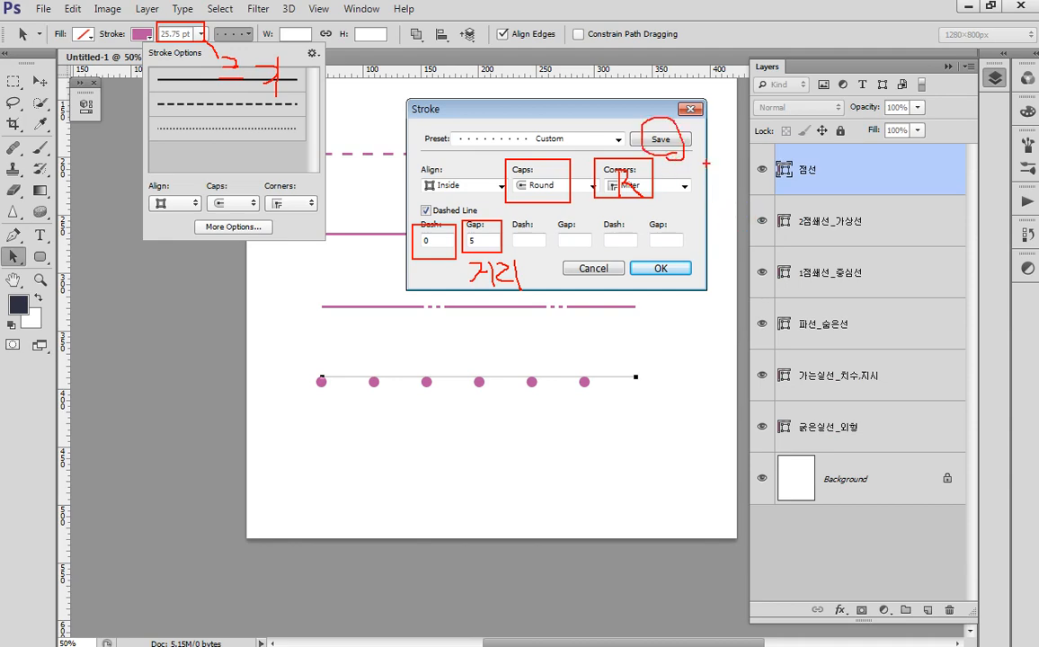